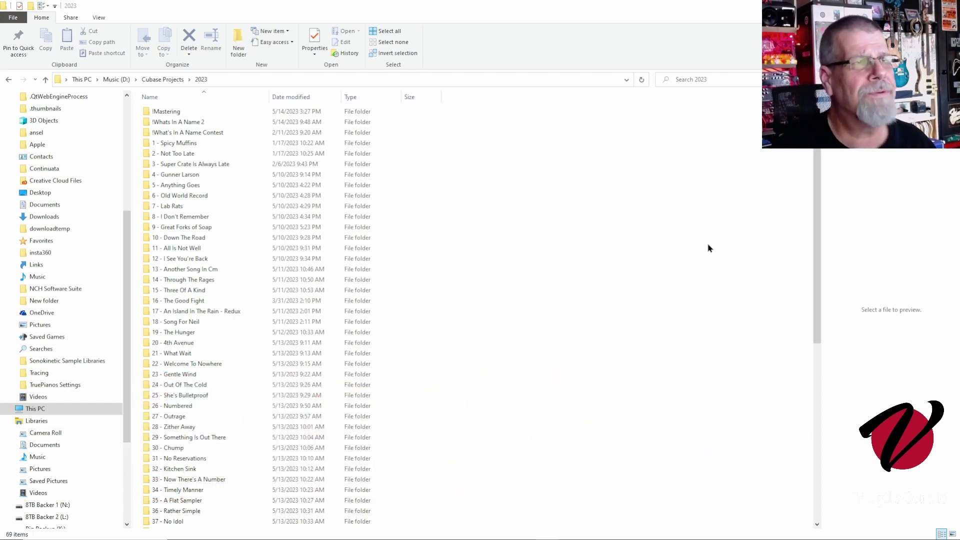
Step: Switch to the Steinberg Hub and create a project from the OBS Feb 2023 recording template in the Testing Facility folder
{"action": "mouse_move", "coordinate": [755, 538]}
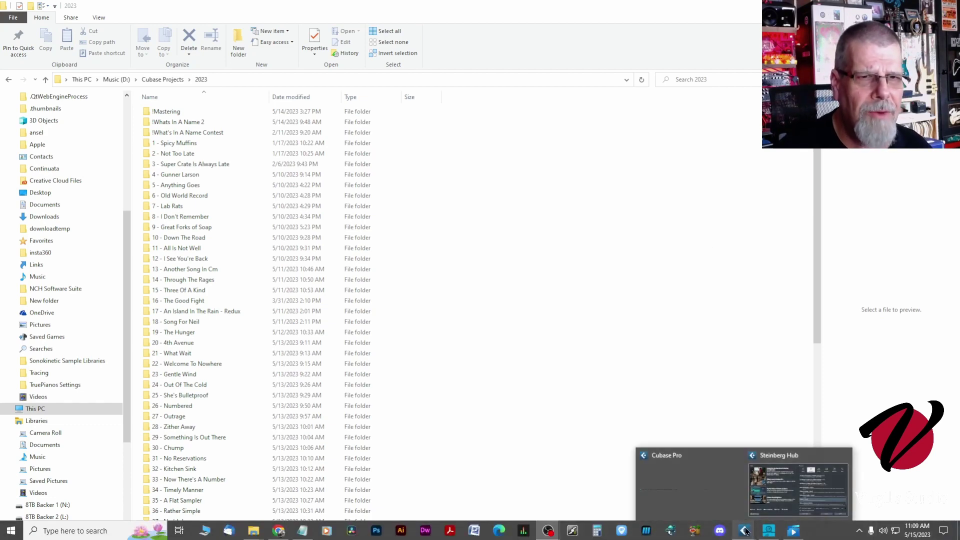
{"action": "left_click", "coordinate": [773, 488]}
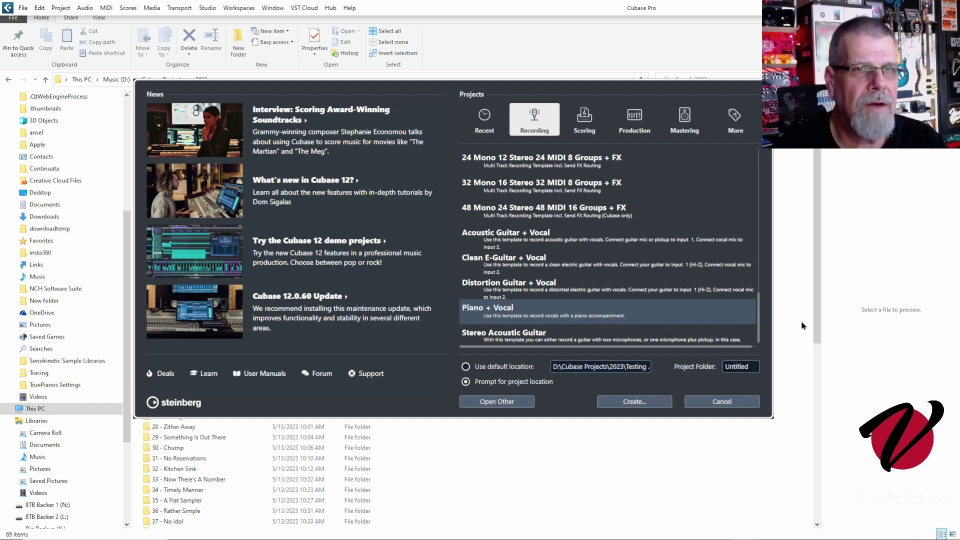
{"action": "scroll", "coordinate": [763, 308], "scroll_direction": "up", "scroll_amount": 1}
{"action": "left_click_drag", "start_coordinate": [762, 307], "coordinate": [750, 156]}
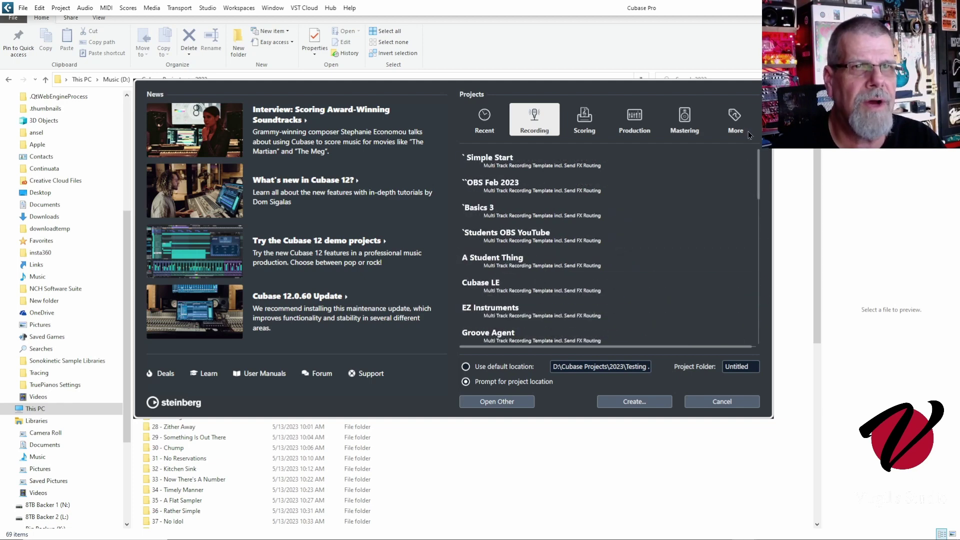
{"action": "left_click", "coordinate": [497, 186]}
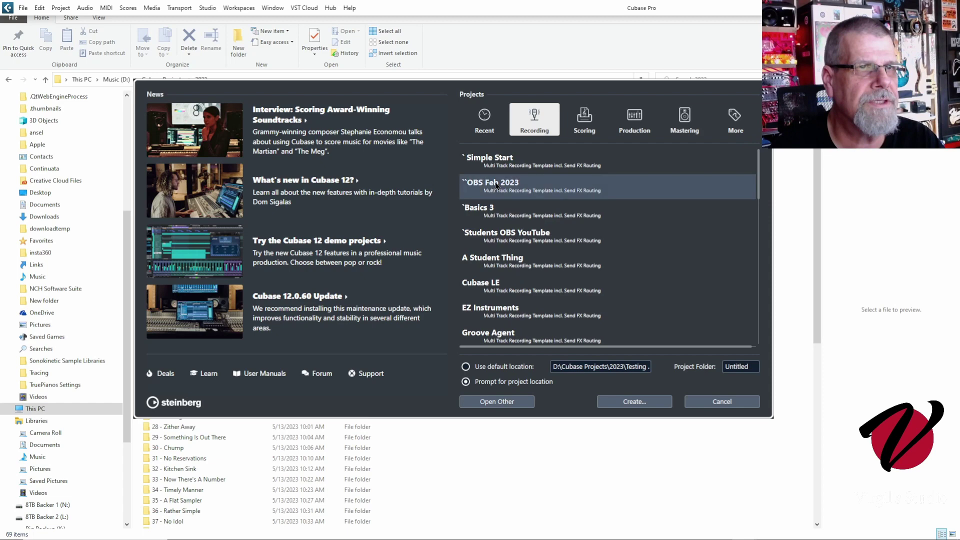
{"action": "left_click", "coordinate": [642, 410]}
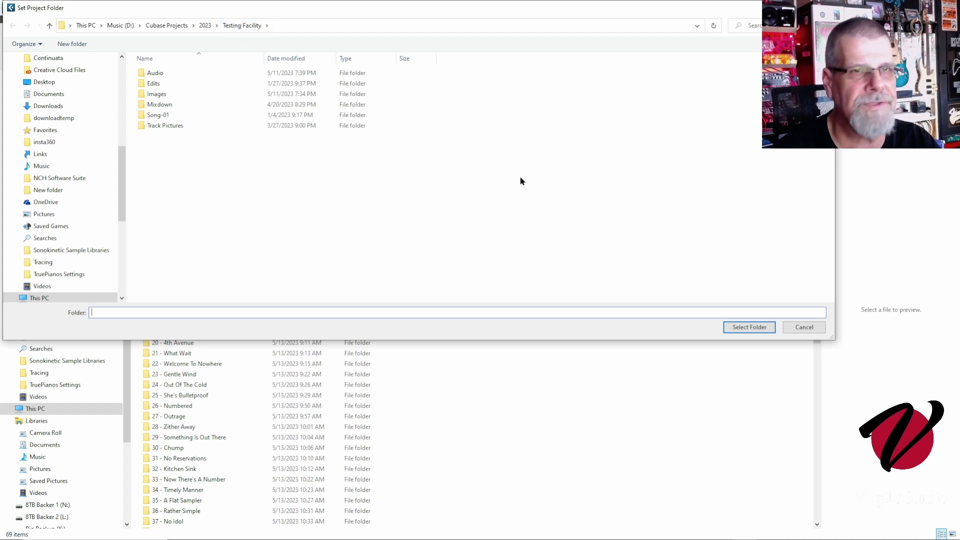
{"action": "left_click", "coordinate": [749, 327]}
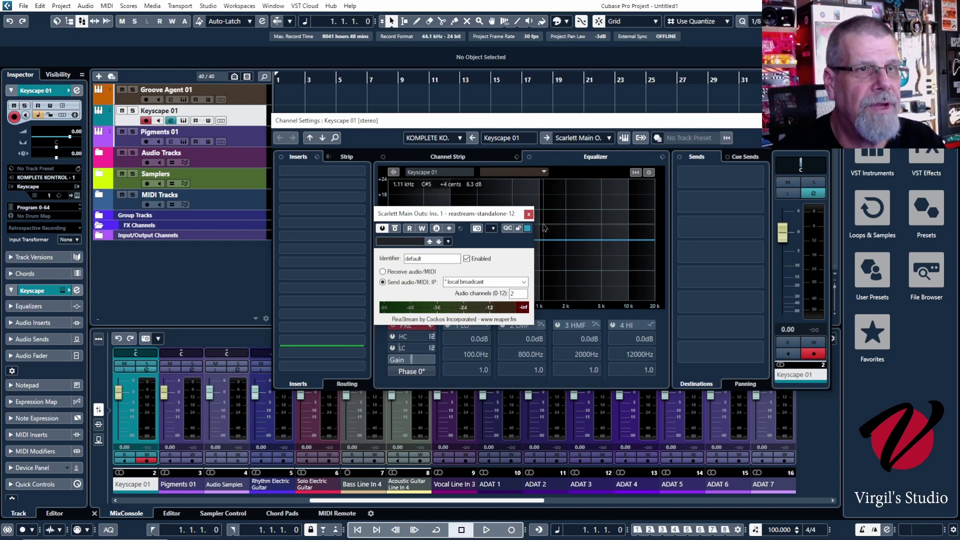
Step: Close the ReaStream plug-in window and the Keyscape 01 channel settings window
{"action": "left_click", "coordinate": [528, 214]}
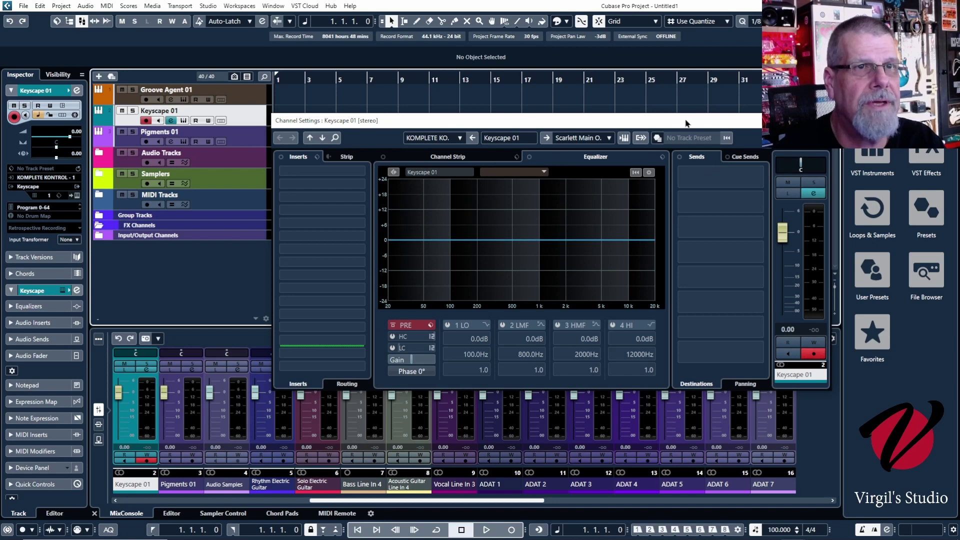
{"action": "left_click_drag", "start_coordinate": [685, 120], "coordinate": [566, 111]}
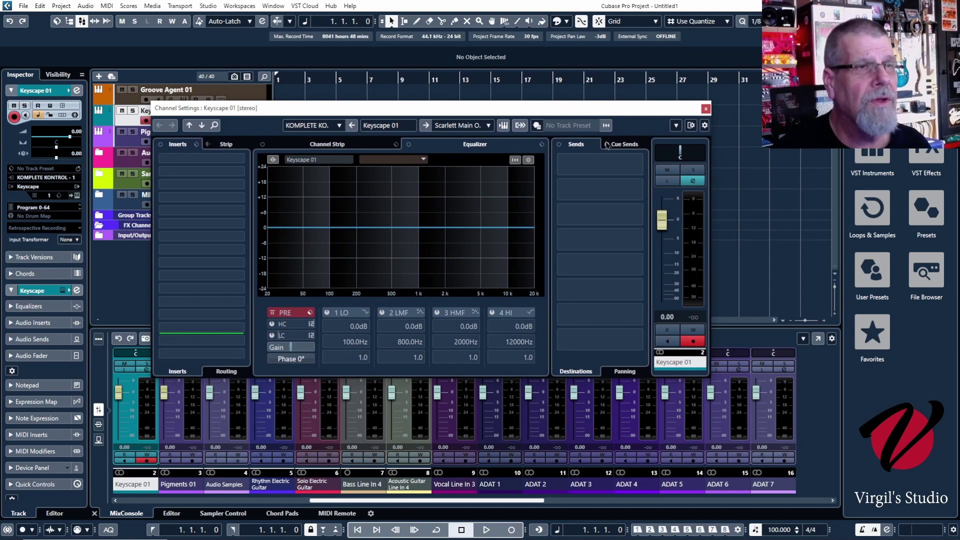
{"action": "left_click_drag", "start_coordinate": [507, 113], "coordinate": [580, 90]}
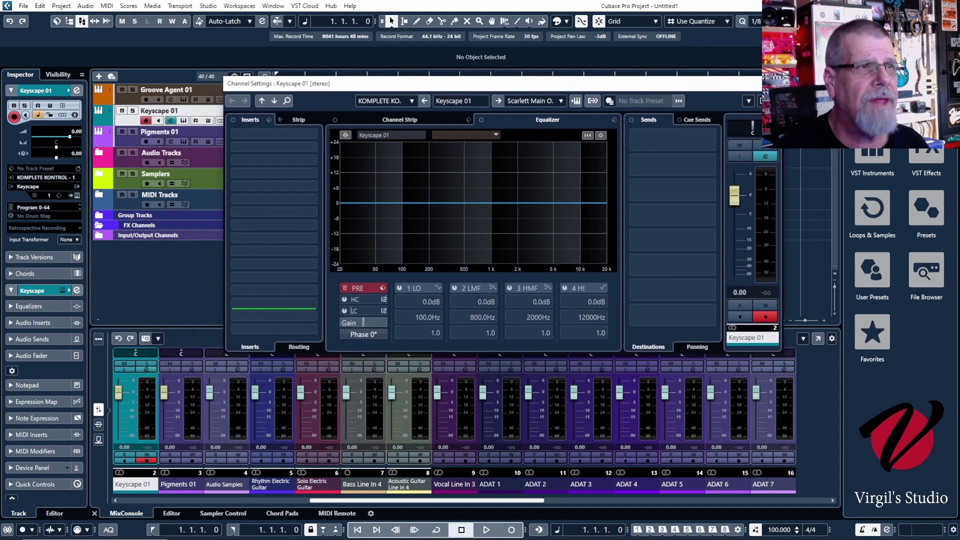
{"action": "left_click", "coordinate": [775, 83]}
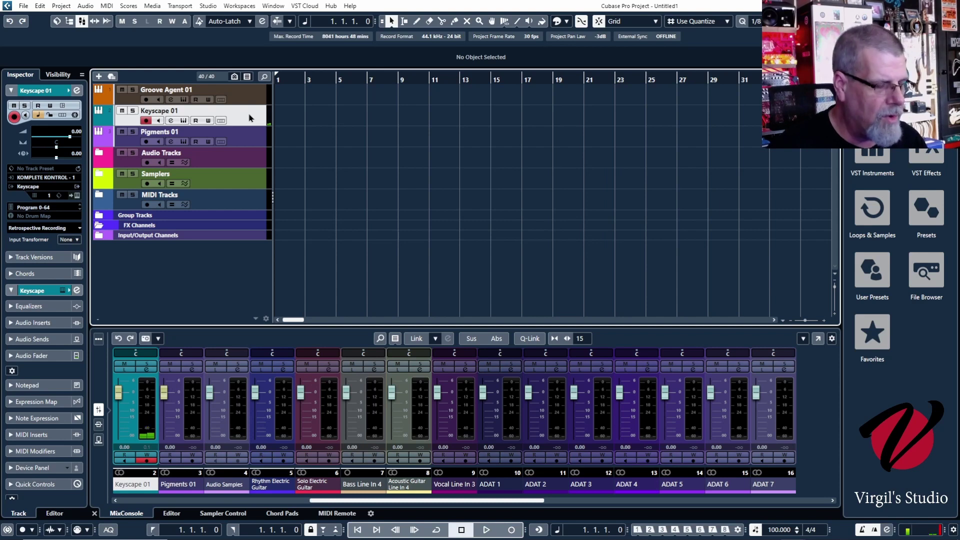
Step: Record a short MIDI part from bar 1 on the Keyscape 01 track and trim its end to bar 3
{"action": "key", "text": "KP_Multiply"}
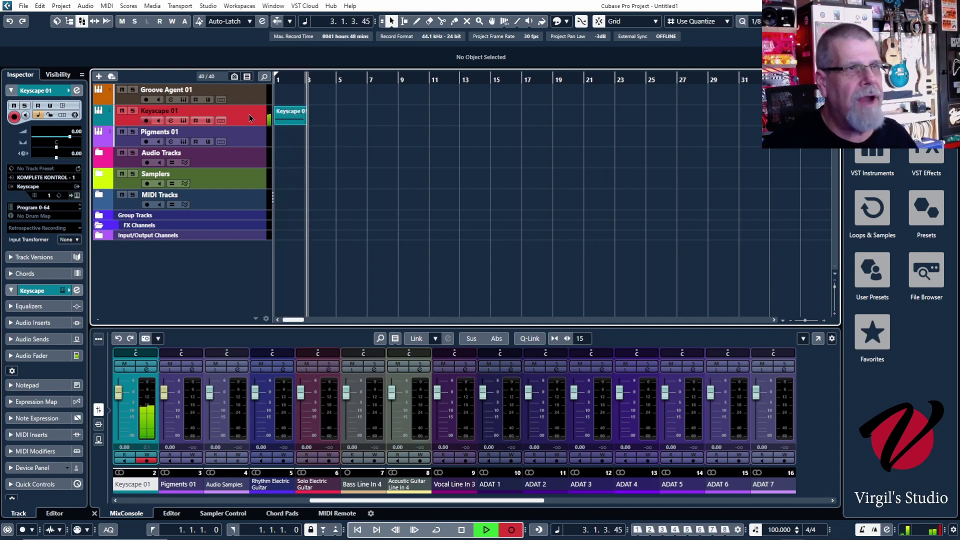
{"action": "key", "text": "space"}
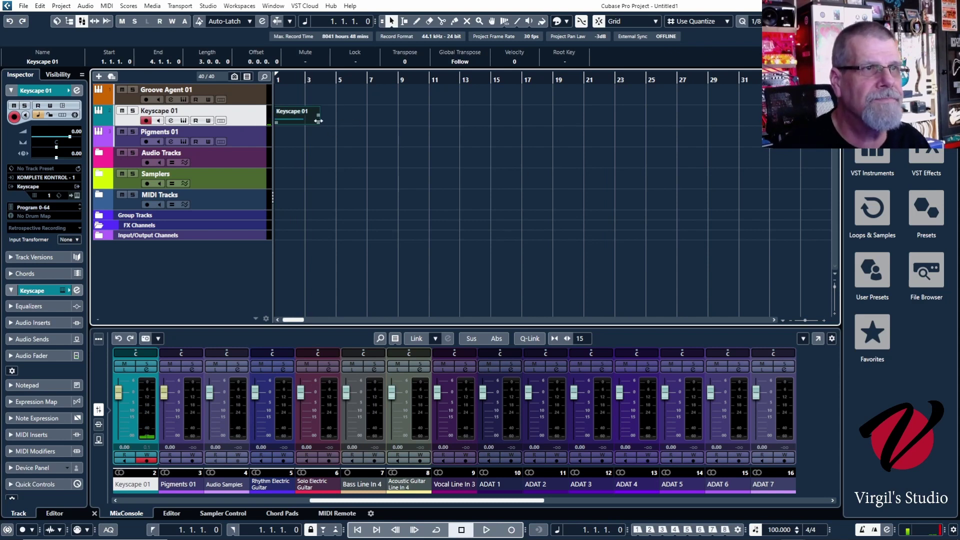
{"action": "left_click_drag", "start_coordinate": [319, 121], "coordinate": [304, 125]}
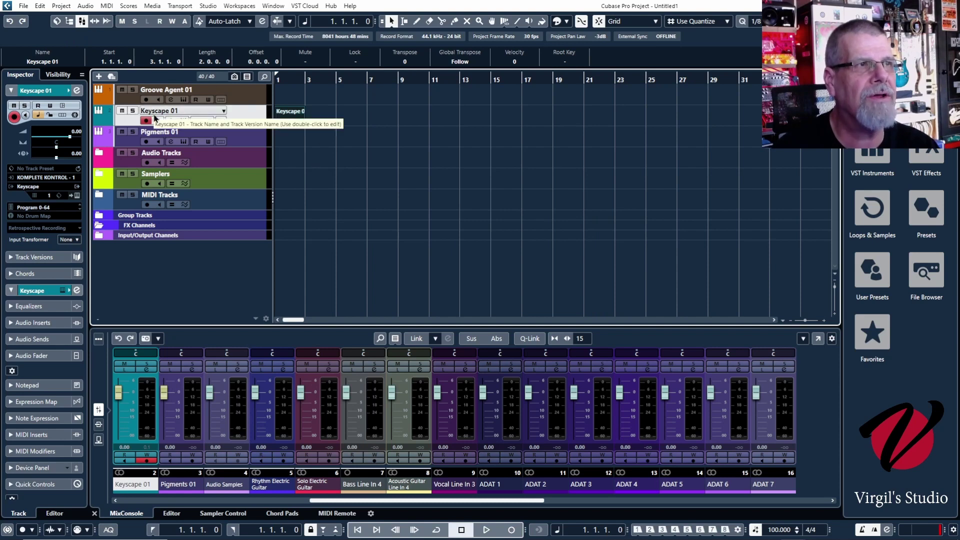
Step: Expand the Audio Tracks folder and record a short take from bar 1 on the Vocal Line In 3 track
{"action": "left_click", "coordinate": [99, 153]}
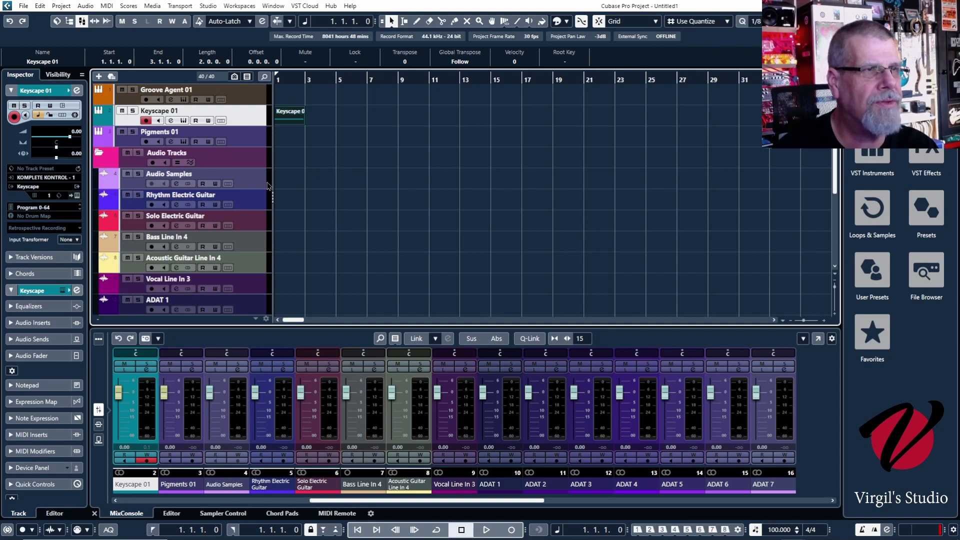
{"action": "left_click", "coordinate": [255, 285]}
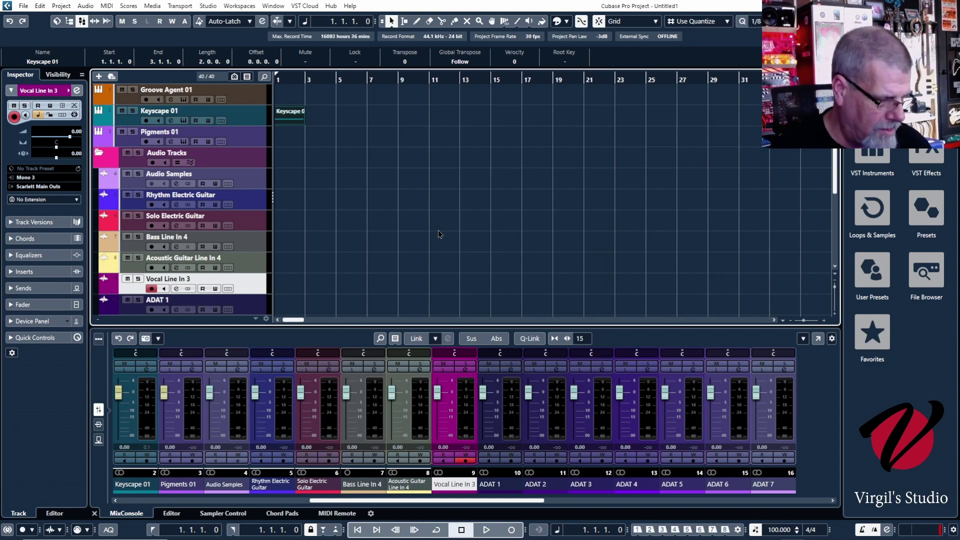
{"action": "key", "text": "KP_Multiply"}
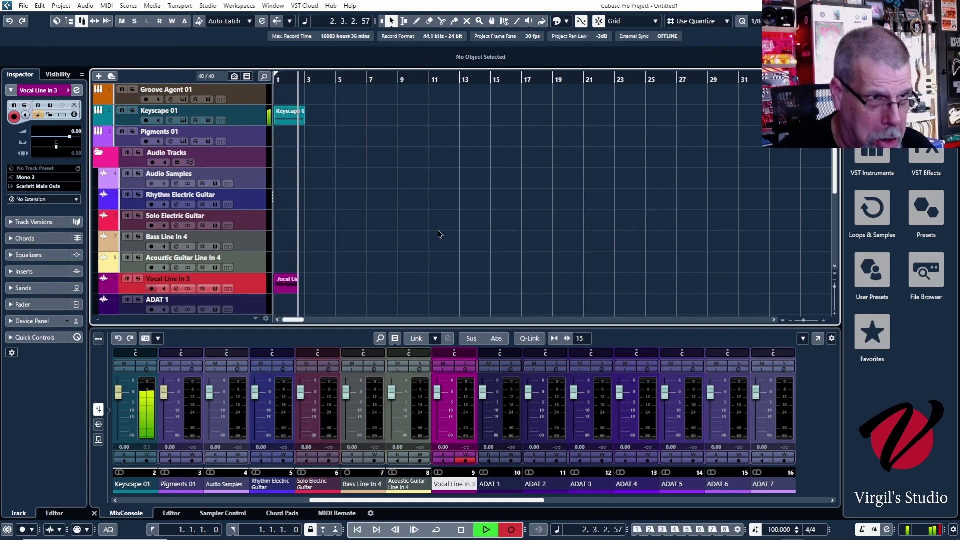
{"action": "key", "text": "space"}
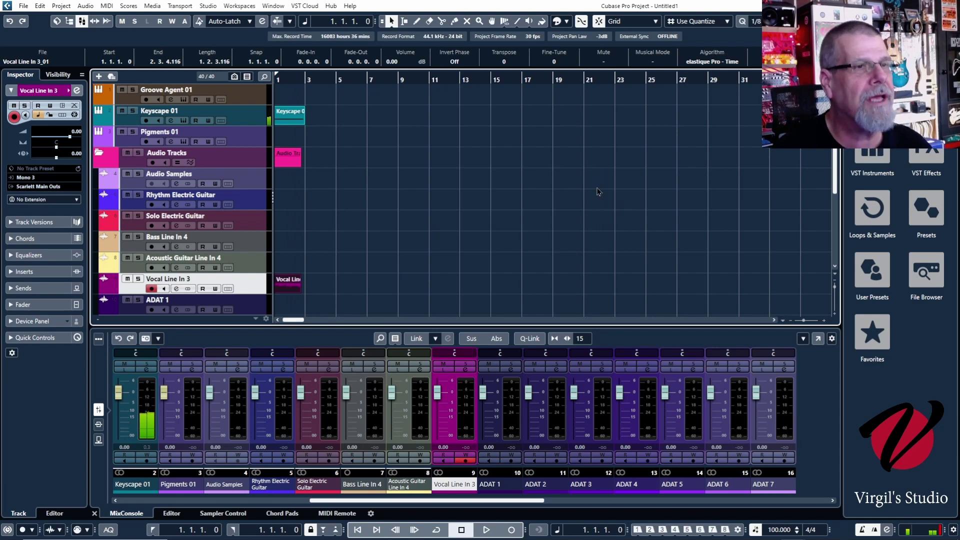
Step: Play back the recordings and raise the vocal clip's volume to about 2.79 dB
{"action": "key", "text": "space"}
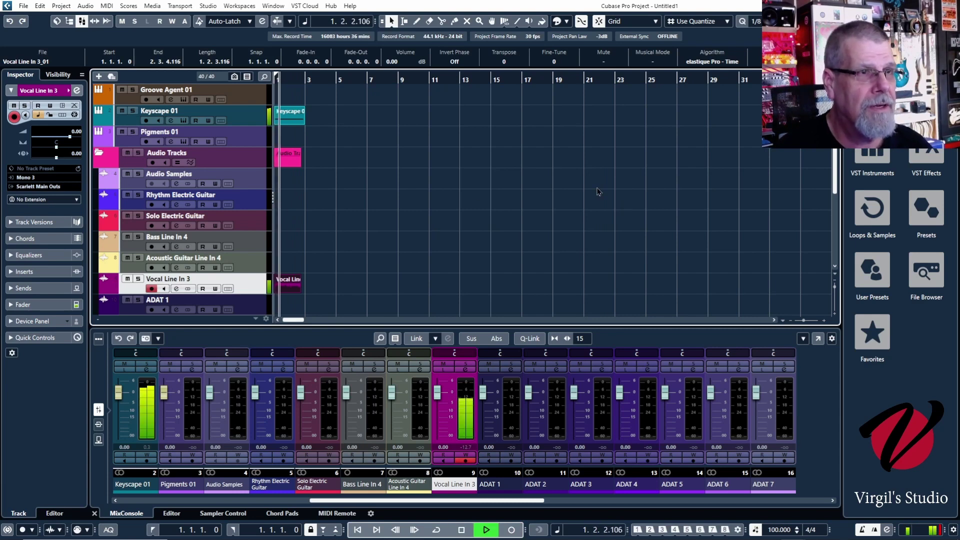
{"action": "left_click_drag", "start_coordinate": [289, 275], "coordinate": [289, 269]}
{"action": "key", "text": "space"}
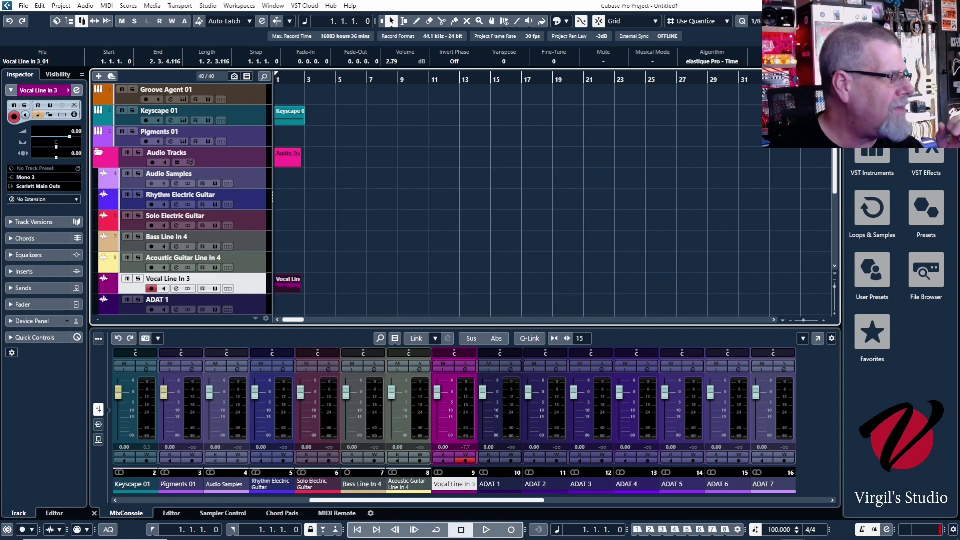
Step: Switch to File Explorer and open Cubase Projects > 2023 > Testing Facility > Audio on the Music (D:) drive
{"action": "key", "text": "super+e"}
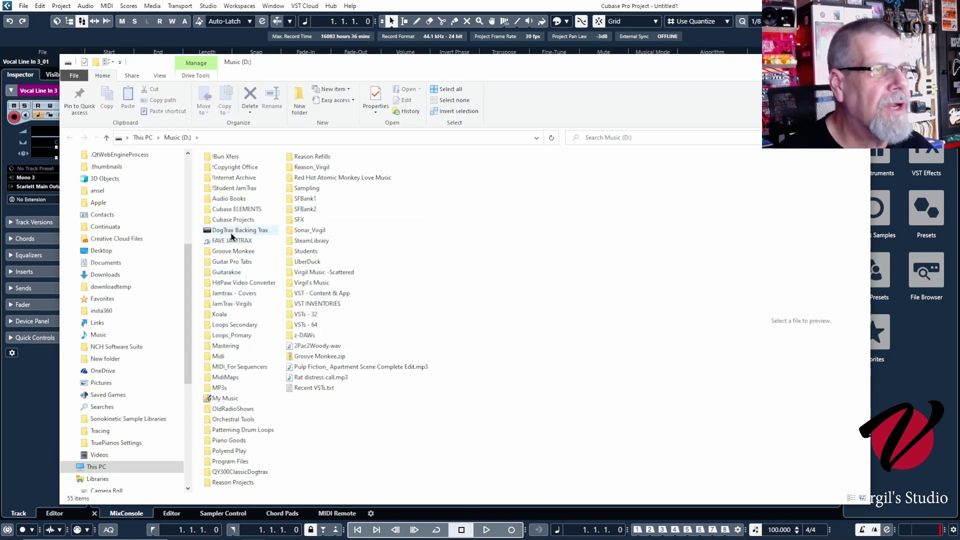
{"action": "double_click", "coordinate": [212, 219]}
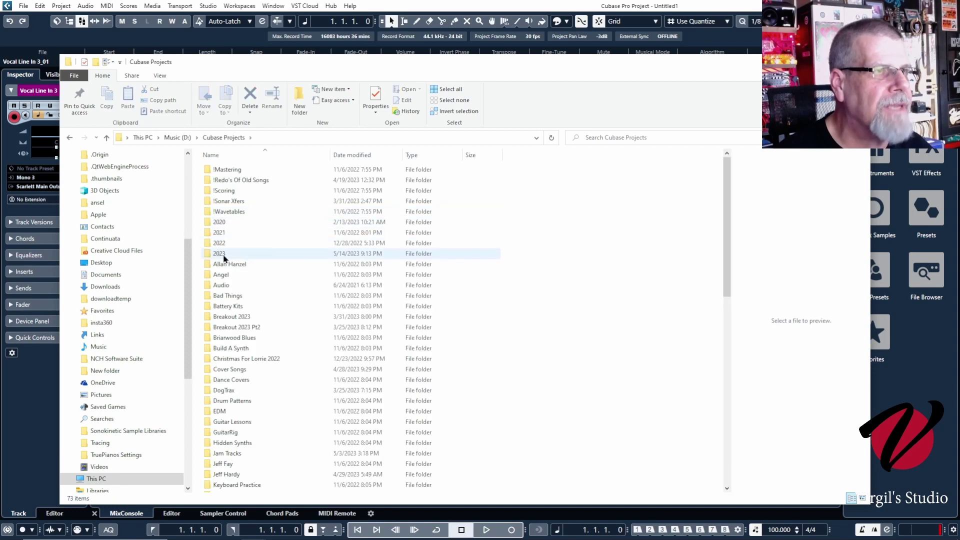
{"action": "double_click", "coordinate": [214, 254]}
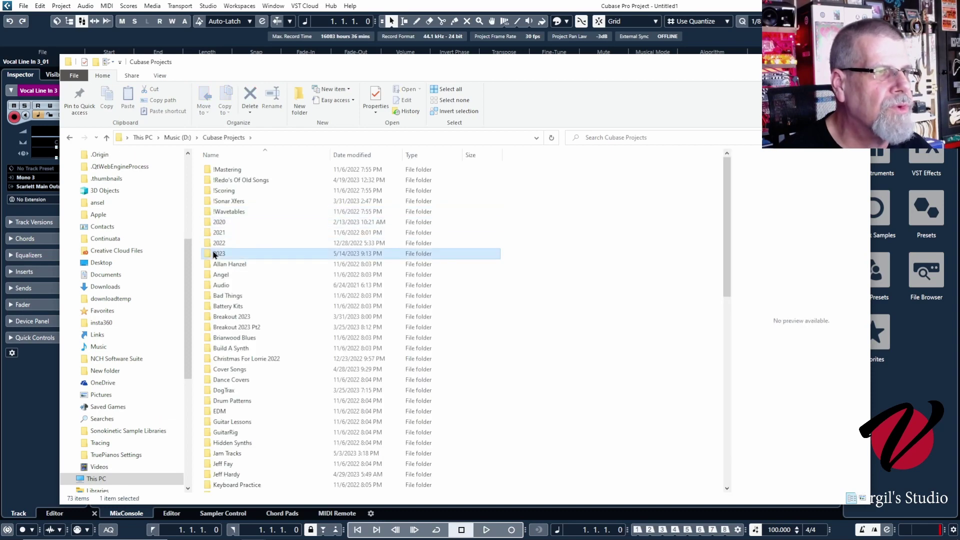
{"action": "scroll", "coordinate": [347, 266], "scroll_direction": "down", "scroll_amount": 12}
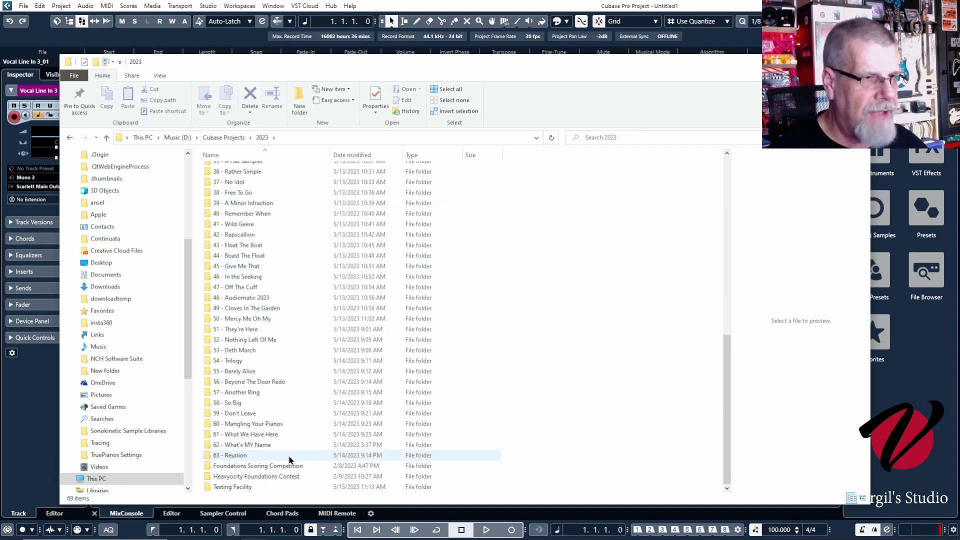
{"action": "double_click", "coordinate": [210, 486]}
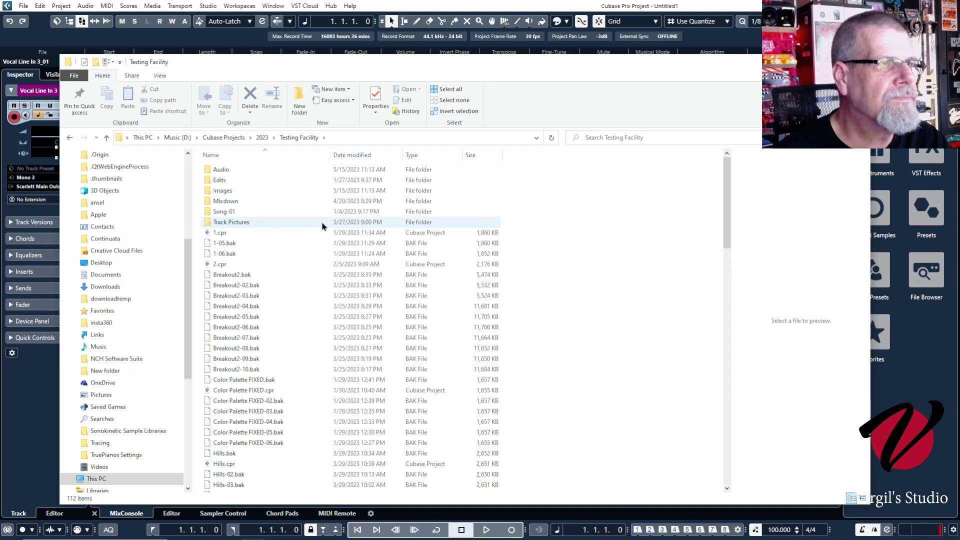
{"action": "mouse_move", "coordinate": [205, 171]}
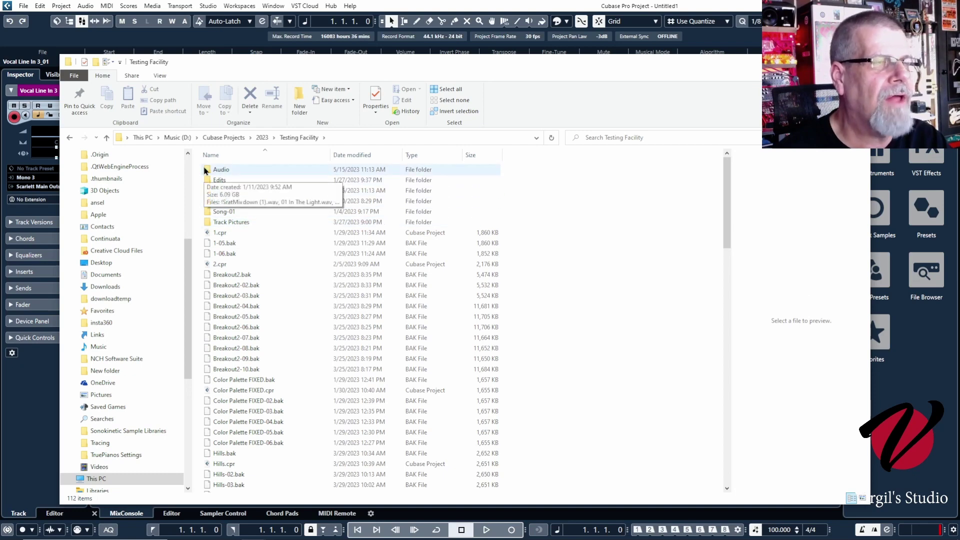
{"action": "double_click", "coordinate": [205, 171]}
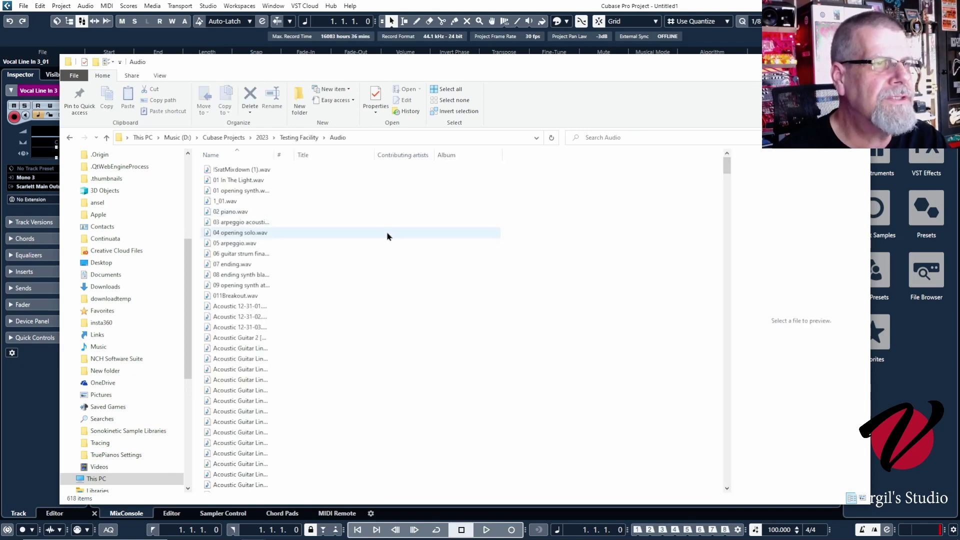
Step: Look through the audio files stored in the Testing Facility project's Audio folder, then return to the Cubase project
{"action": "scroll", "coordinate": [320, 285], "scroll_direction": "down", "scroll_amount": 20}
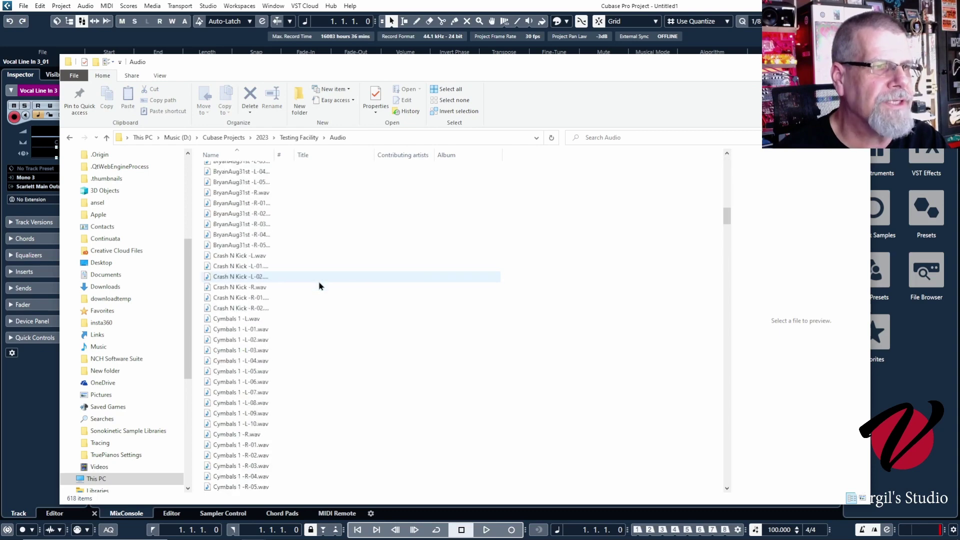
{"action": "scroll", "coordinate": [320, 285], "scroll_direction": "up", "scroll_amount": 15}
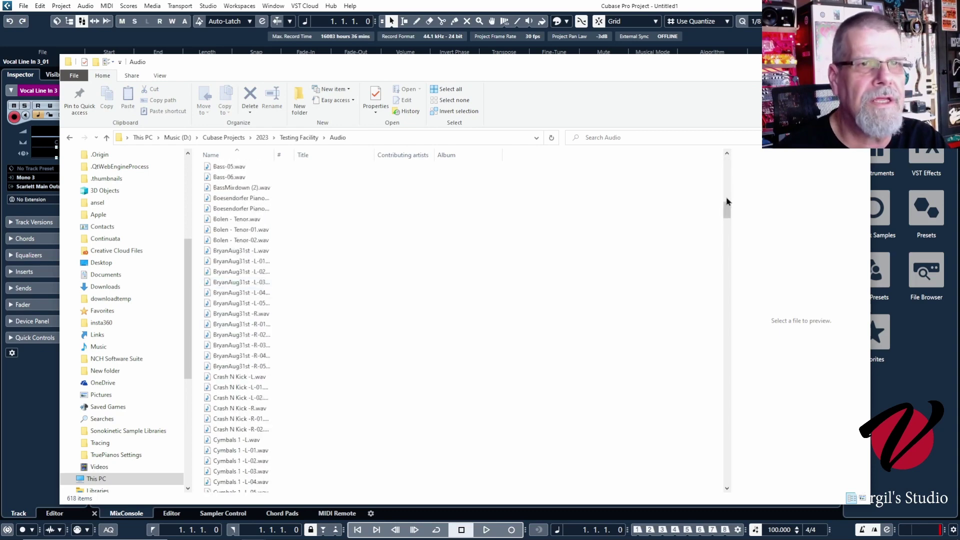
{"action": "left_click_drag", "start_coordinate": [728, 209], "coordinate": [743, 141]}
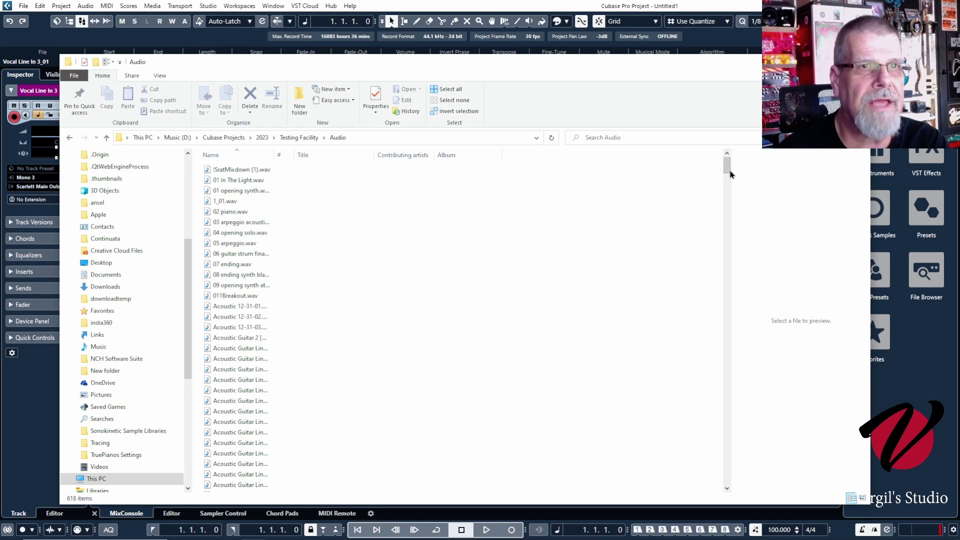
{"action": "left_click_drag", "start_coordinate": [728, 168], "coordinate": [727, 192]}
{"action": "left_click_drag", "start_coordinate": [739, 409], "coordinate": [729, 127]}
{"action": "left_click_drag", "start_coordinate": [726, 173], "coordinate": [734, 120]}
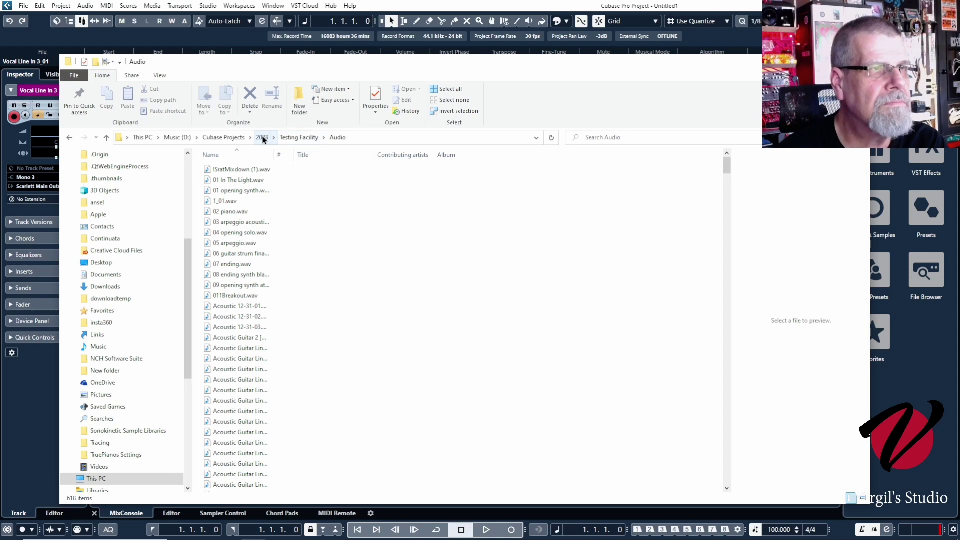
{"action": "left_click_drag", "start_coordinate": [262, 65], "coordinate": [279, 90]}
{"action": "left_click", "coordinate": [10, 123]}
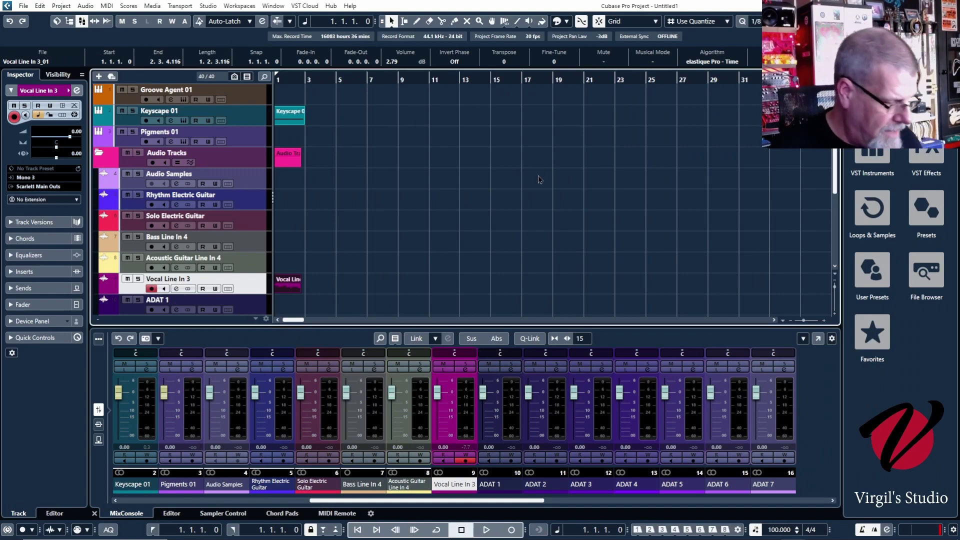
Step: Open the project's Pool, expand the Audio folder, select the vocal recording, and widen the window to show its file path
{"action": "key", "text": "ctrl+p"}
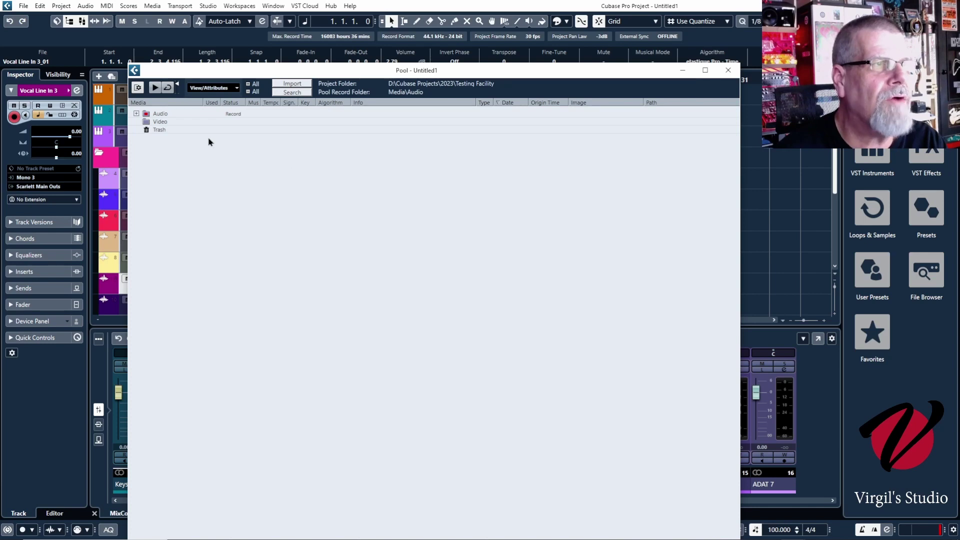
{"action": "left_click", "coordinate": [136, 114]}
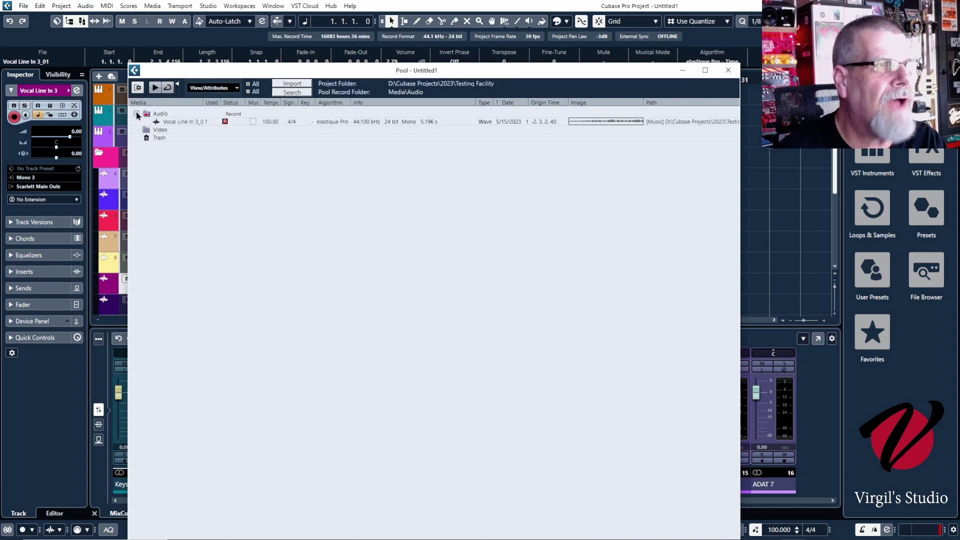
{"action": "left_click", "coordinate": [184, 125]}
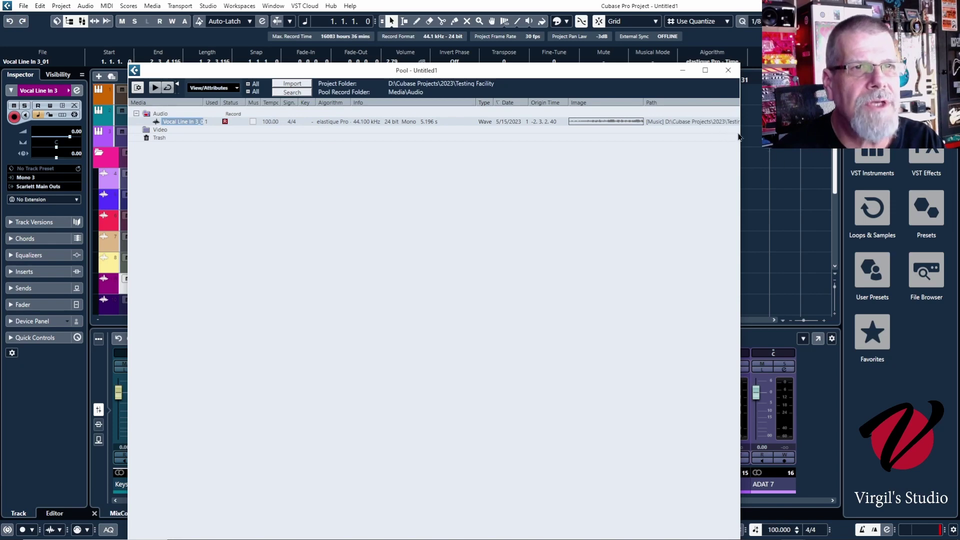
{"action": "left_click_drag", "start_coordinate": [738, 137], "coordinate": [878, 137]}
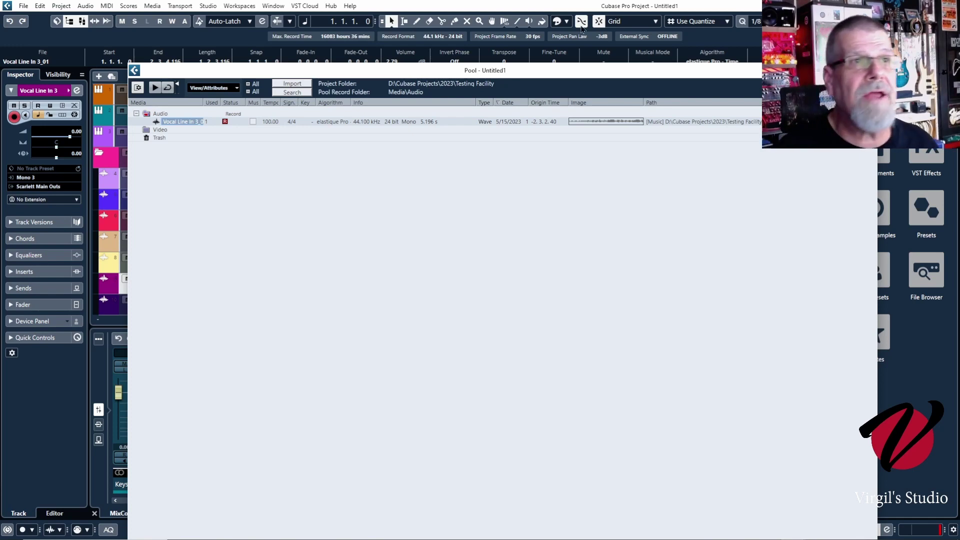
{"action": "left_click", "coordinate": [24, 6]}
{"action": "left_click", "coordinate": [49, 88]}
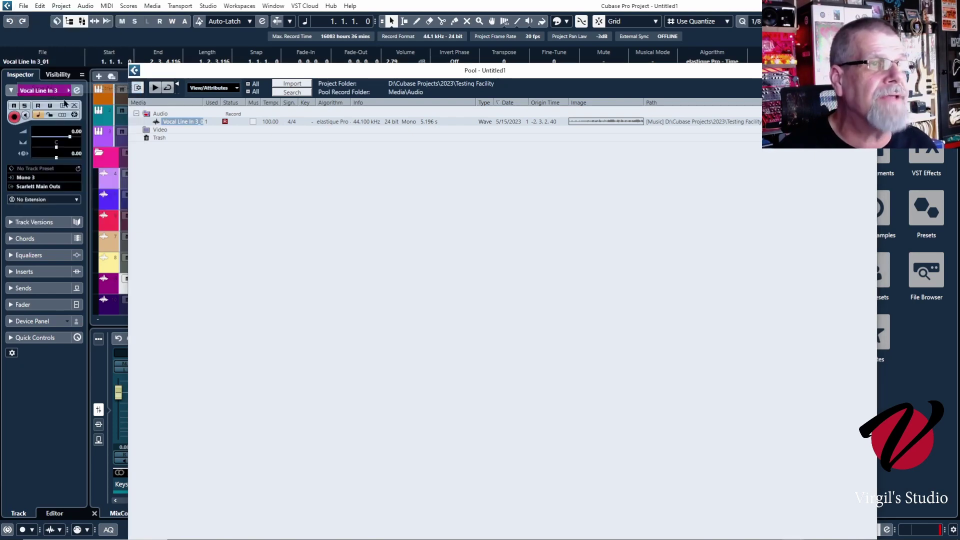
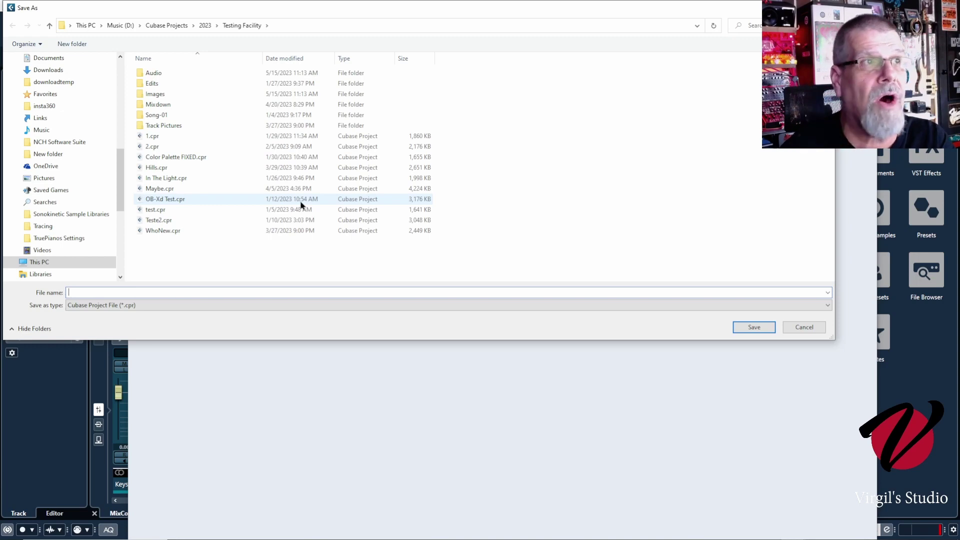
{"action": "left_click", "coordinate": [809, 326]}
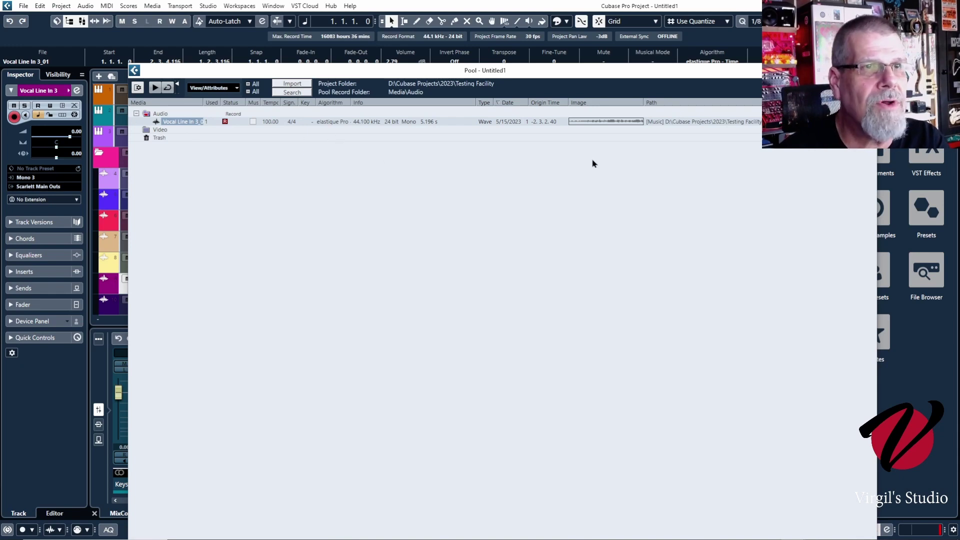
Step: Close the Pool, start backing up the project, and create a folder named 2024 inside Cubase Projects on the Music (D:) drive
{"action": "key", "text": "ctrl+p"}
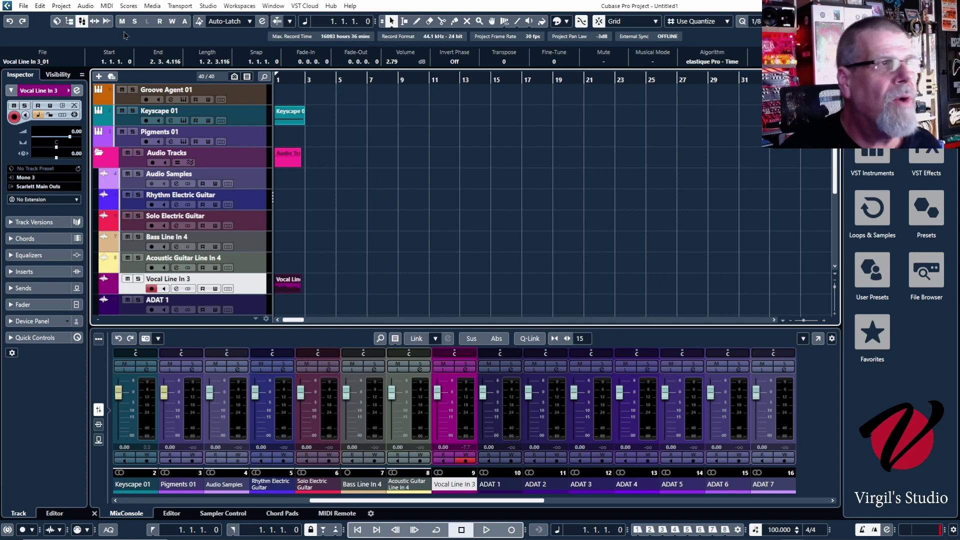
{"action": "left_click", "coordinate": [24, 7]}
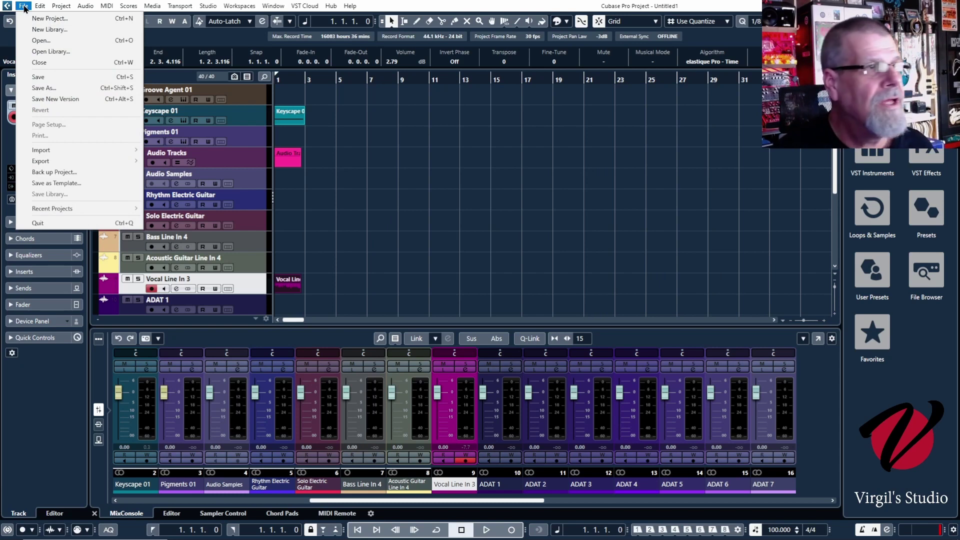
{"action": "left_click", "coordinate": [76, 173]}
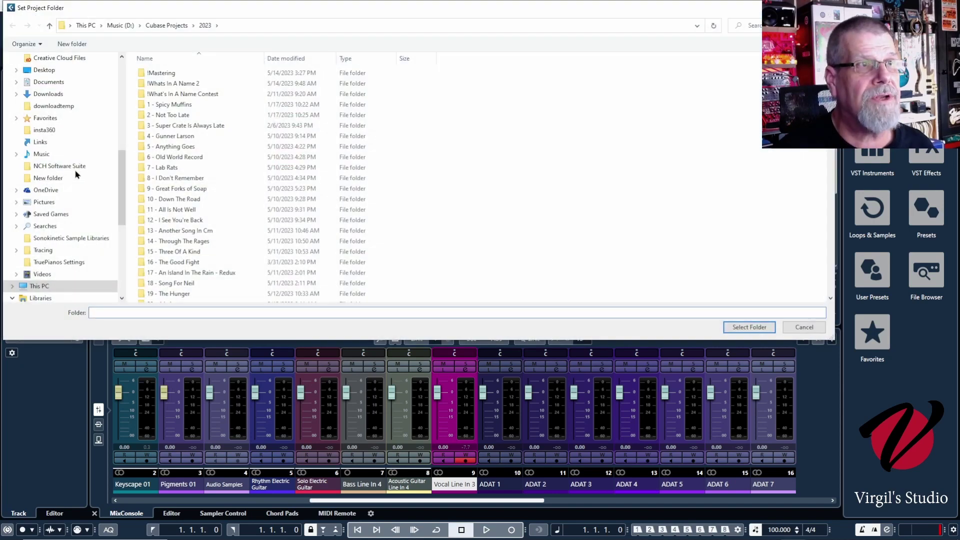
{"action": "left_click", "coordinate": [168, 26]}
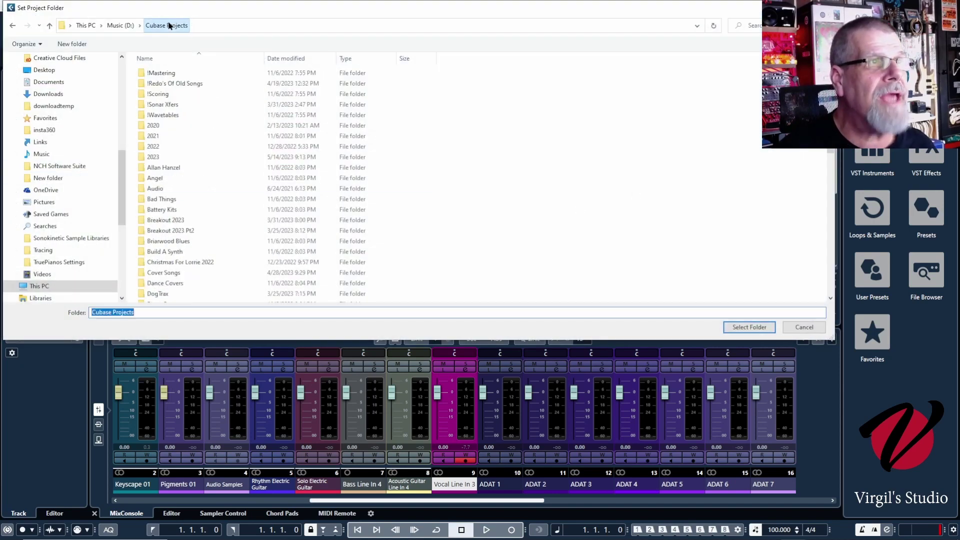
{"action": "left_click", "coordinate": [69, 45]}
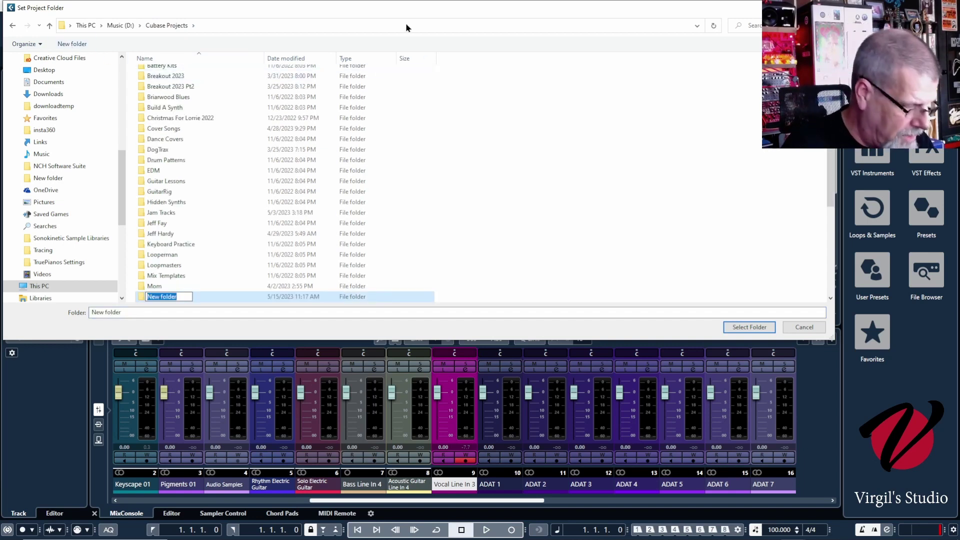
{"action": "type", "text": "2"}
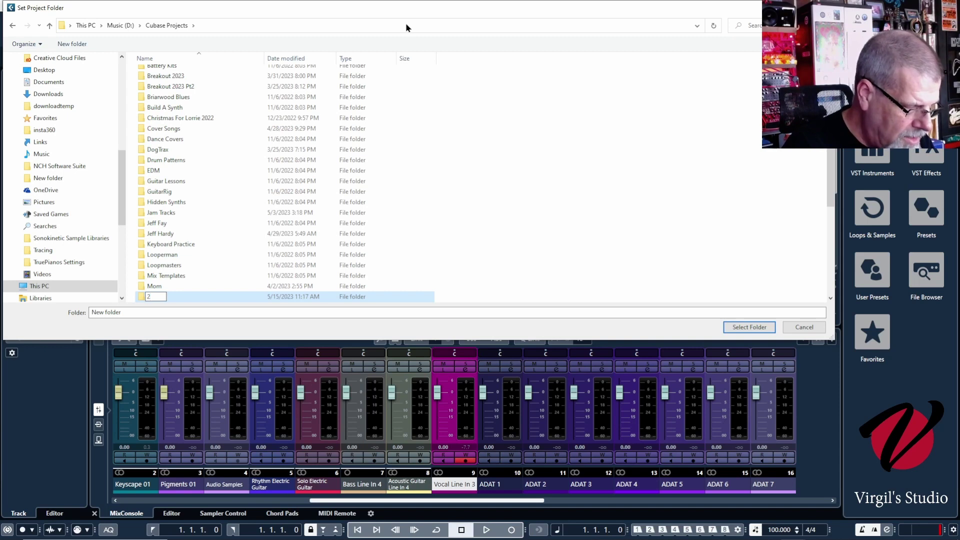
{"action": "type", "text": "02"}
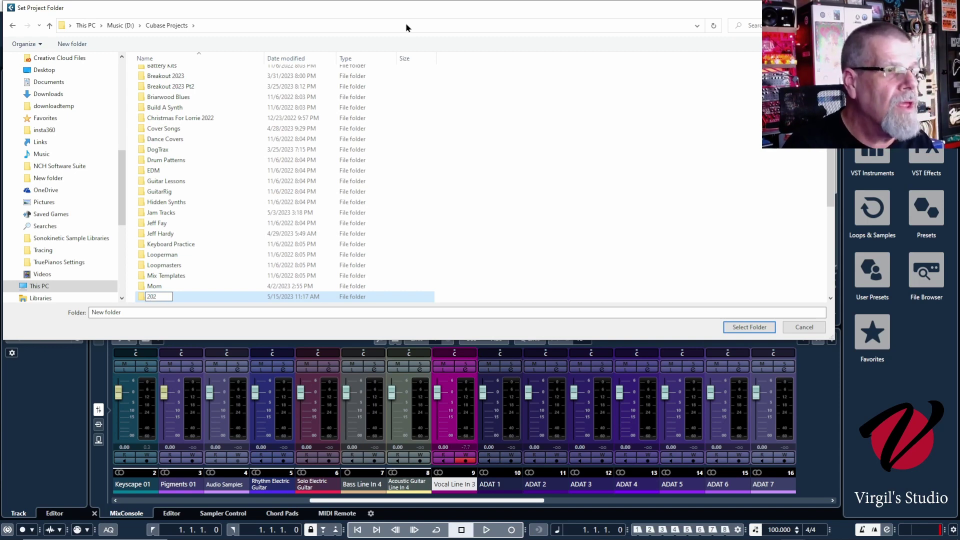
{"action": "type", "text": "4"}
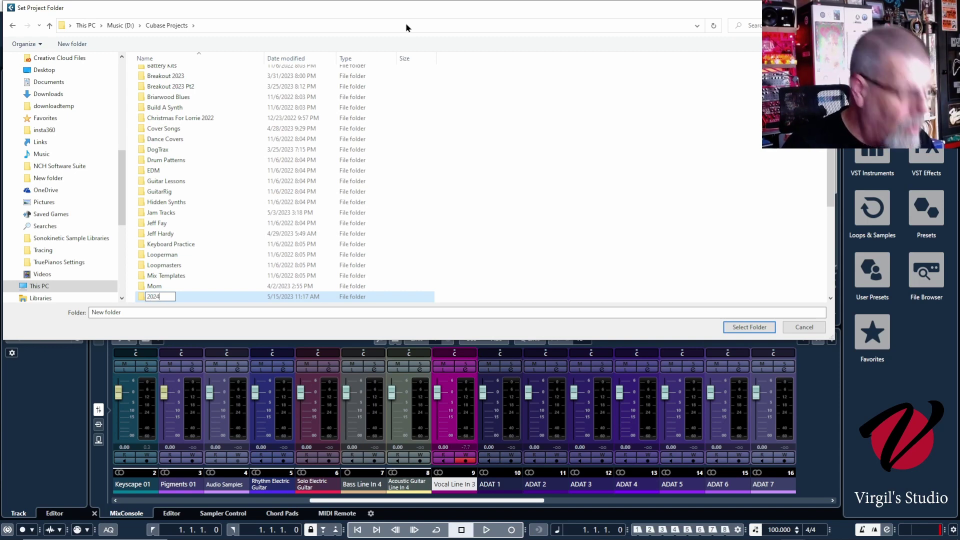
{"action": "key", "text": "Return"}
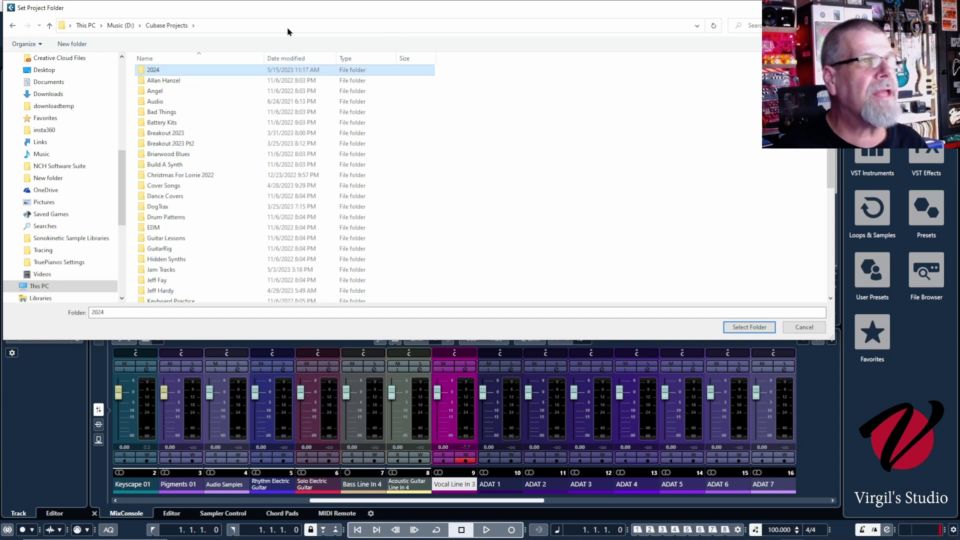
Step: Inside the 2024 folder, create a subfolder named "1 - Alpha Blues" and open it
{"action": "double_click", "coordinate": [152, 71]}
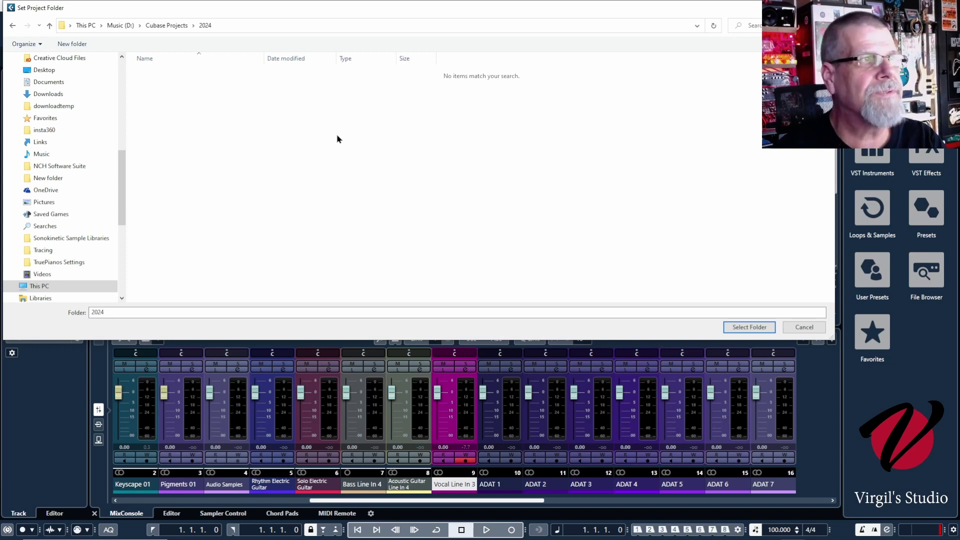
{"action": "left_click", "coordinate": [75, 44]}
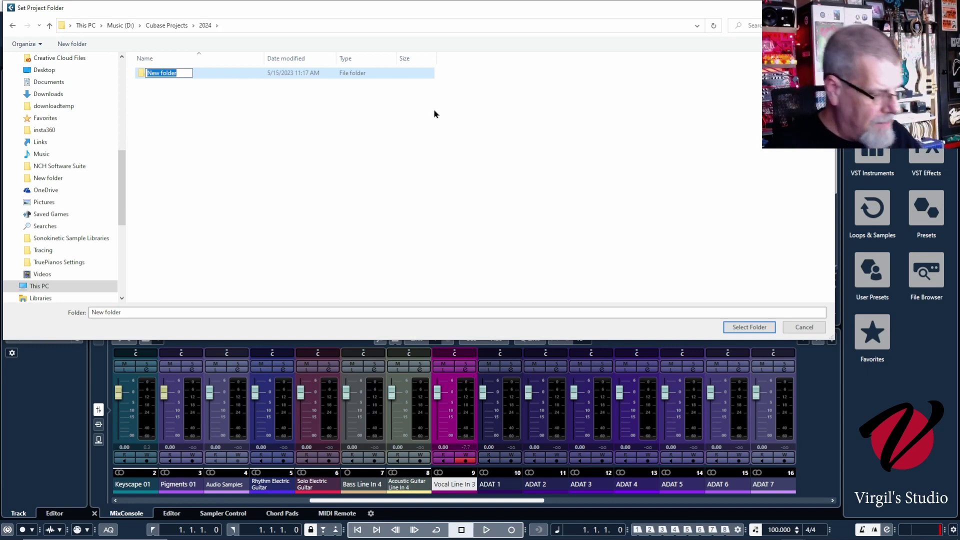
{"action": "type", "text": "1"}
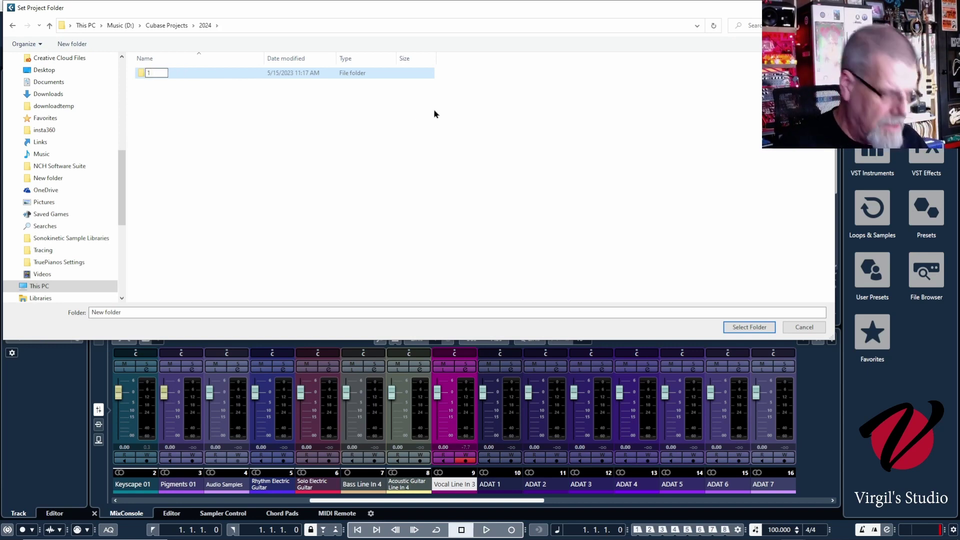
{"action": "type", "text": " -"}
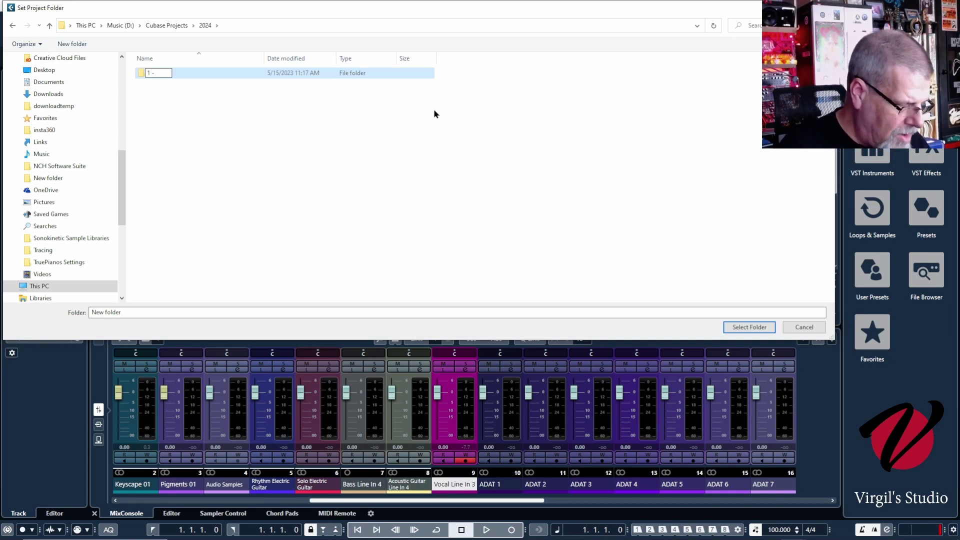
{"action": "type", "text": " A"}
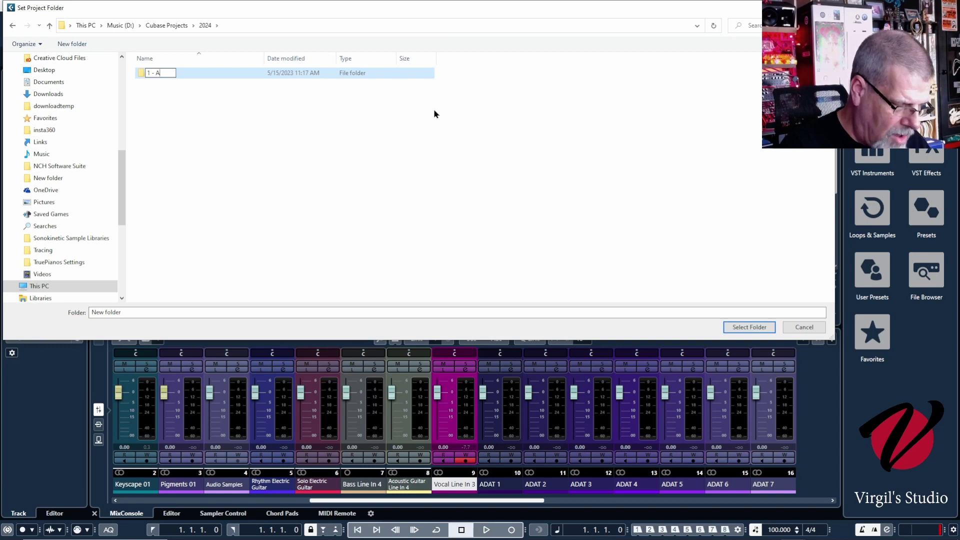
{"action": "type", "text": "lpha"}
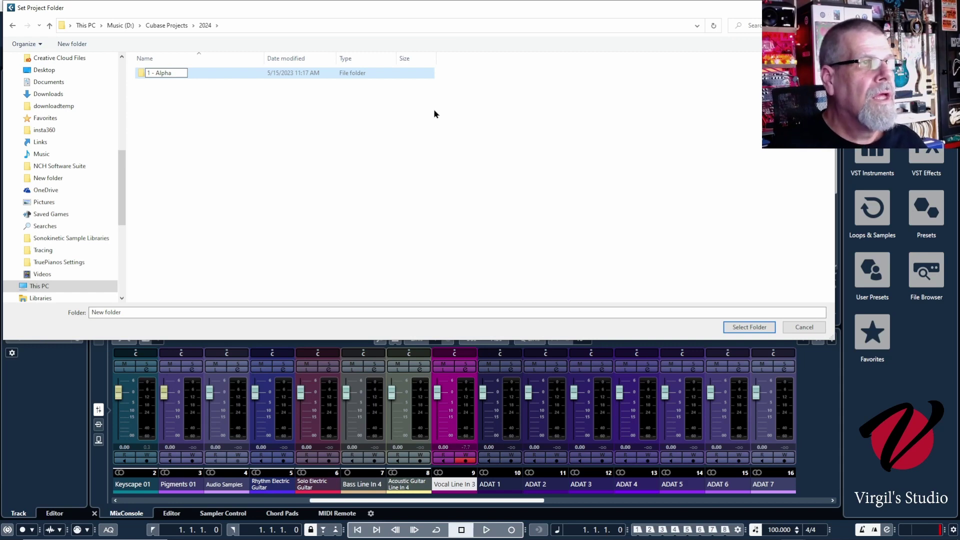
{"action": "type", "text": " Blues"}
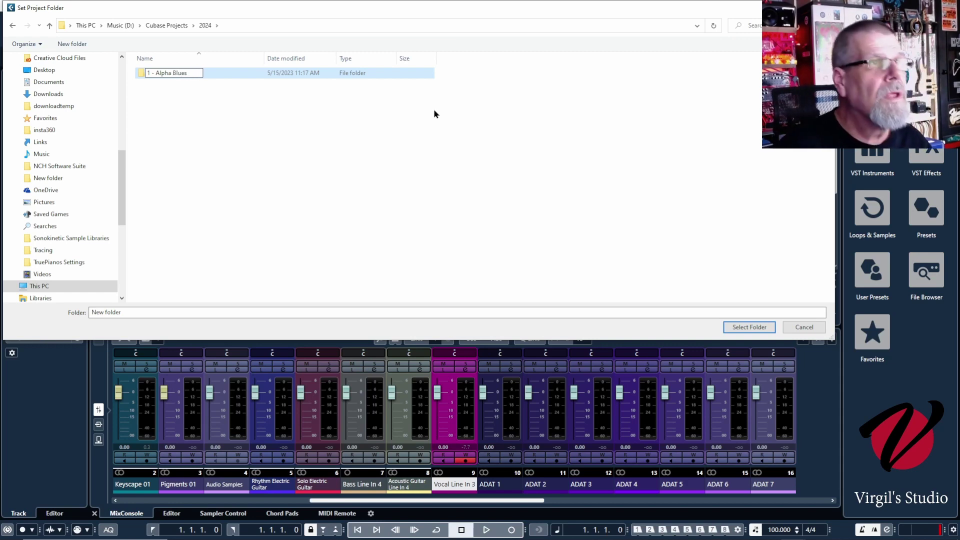
{"action": "key", "text": "Return"}
{"action": "key", "text": "Return"}
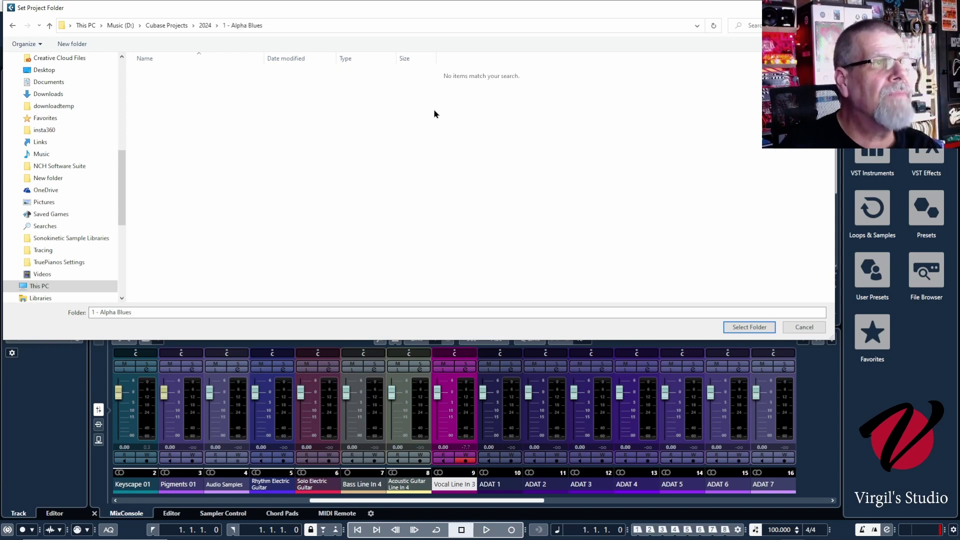
Step: Copy "Alpha Blues" from the folder name, choose this folder, and back up the project as Alpha Blues with the default options
{"action": "double_click", "coordinate": [118, 312]}
{"action": "left_click_drag", "start_coordinate": [117, 312], "coordinate": [101, 313]}
{"action": "key", "text": "ctrl+c"}
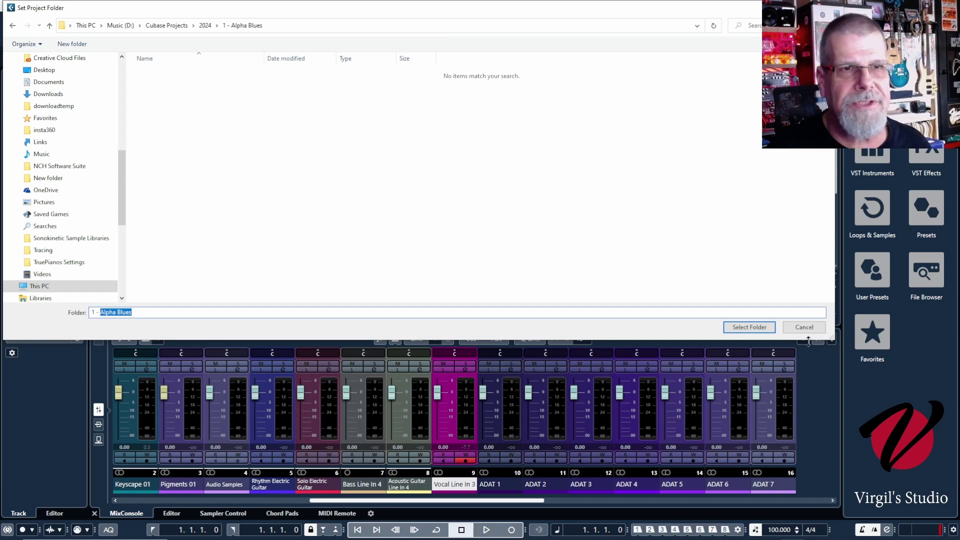
{"action": "left_click", "coordinate": [764, 329]}
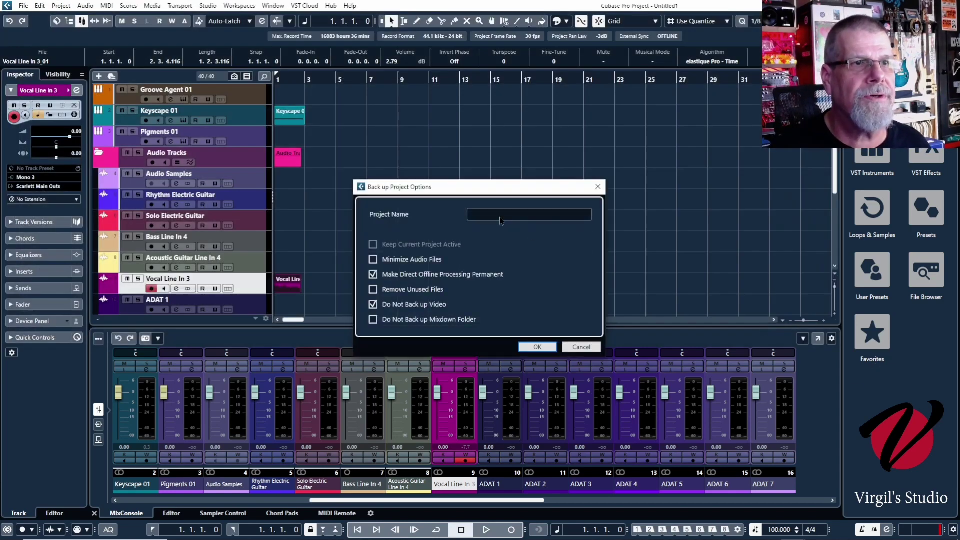
{"action": "left_click", "coordinate": [497, 215]}
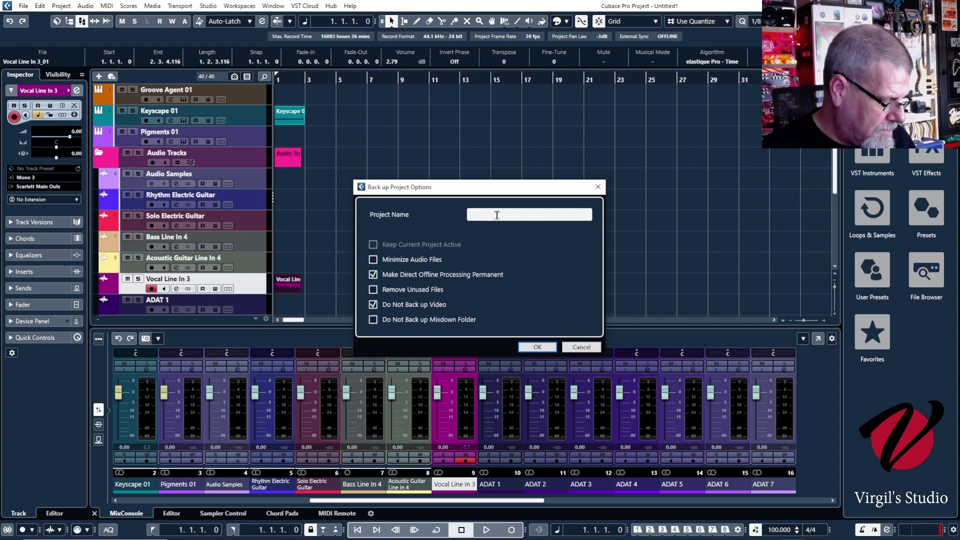
{"action": "key", "text": "ctrl+v"}
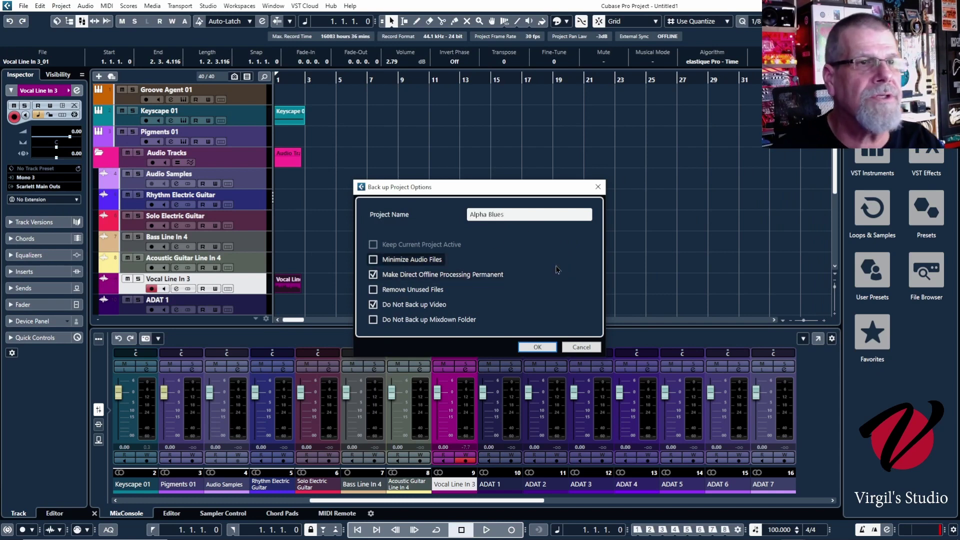
{"action": "left_click", "coordinate": [547, 350]}
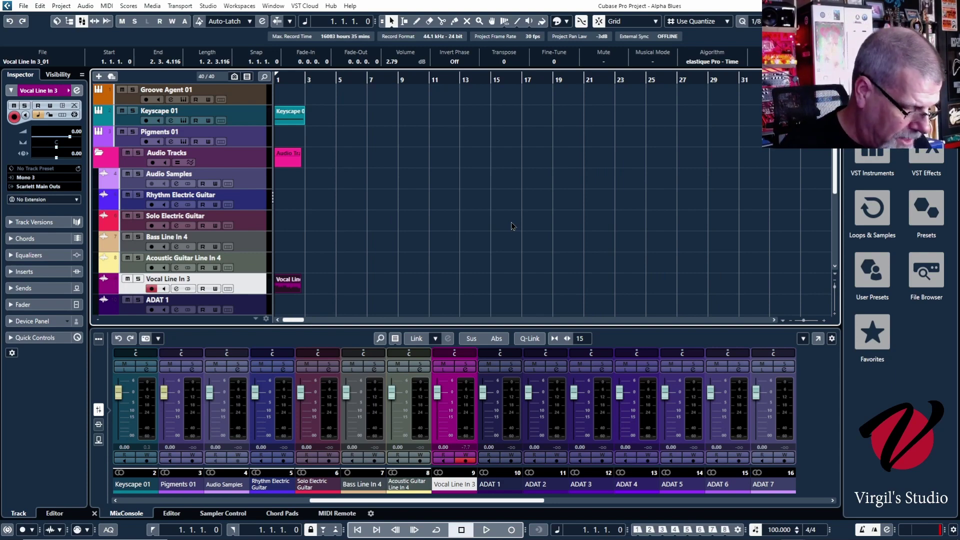
Step: Open the Pool to check the Alpha Blues project folder and the vocal recording's file path, then close it
{"action": "key", "text": "ctrl+p"}
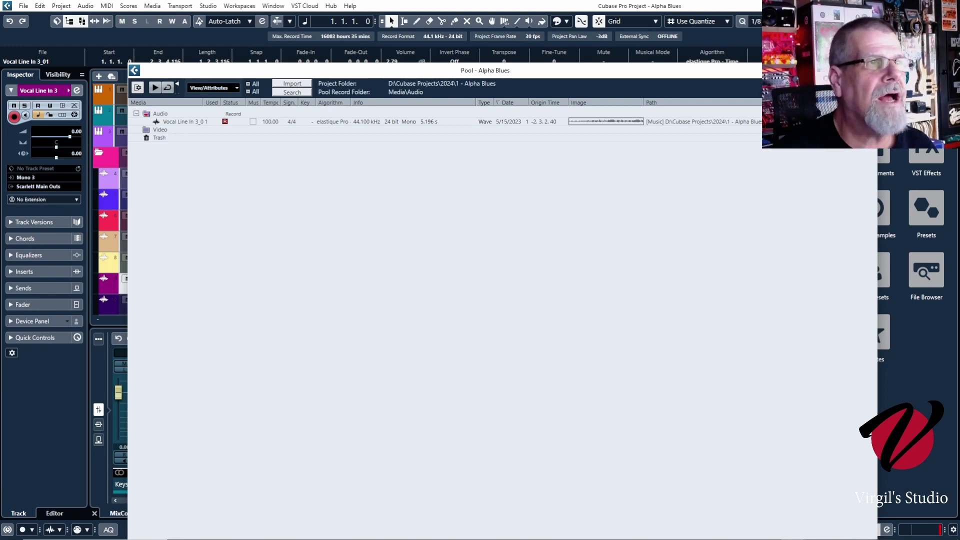
{"action": "key", "text": "ctrl+p"}
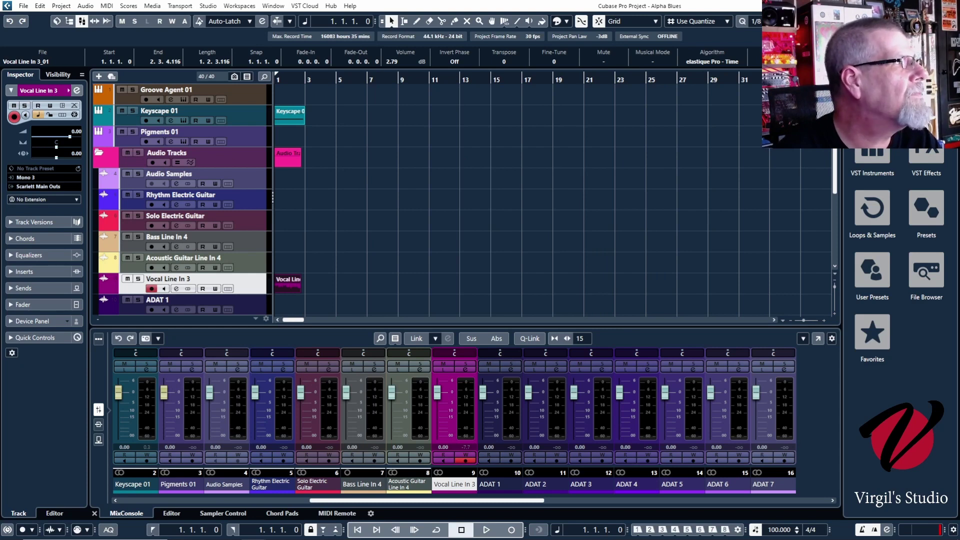
Step: Switch to File Explorer and look through the WAV files in the 2022 folder's !Mastering subfolder, then return to 2022
{"action": "key", "text": "alt+Tab"}
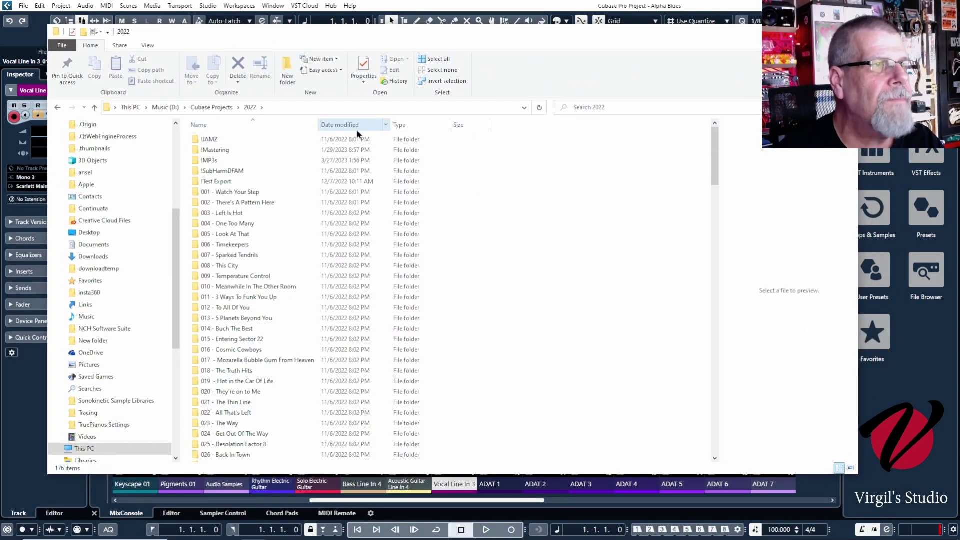
{"action": "double_click", "coordinate": [214, 150]}
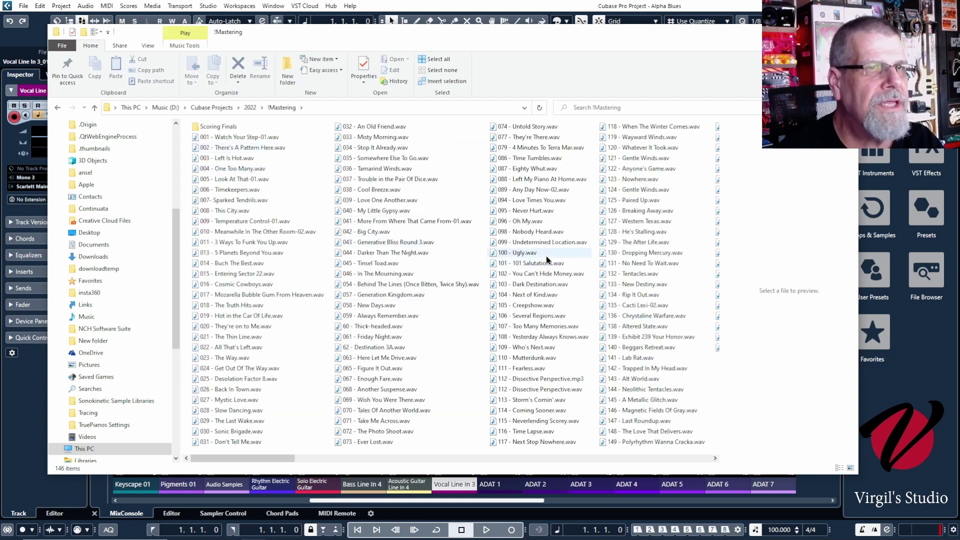
{"action": "left_click", "coordinate": [250, 107]}
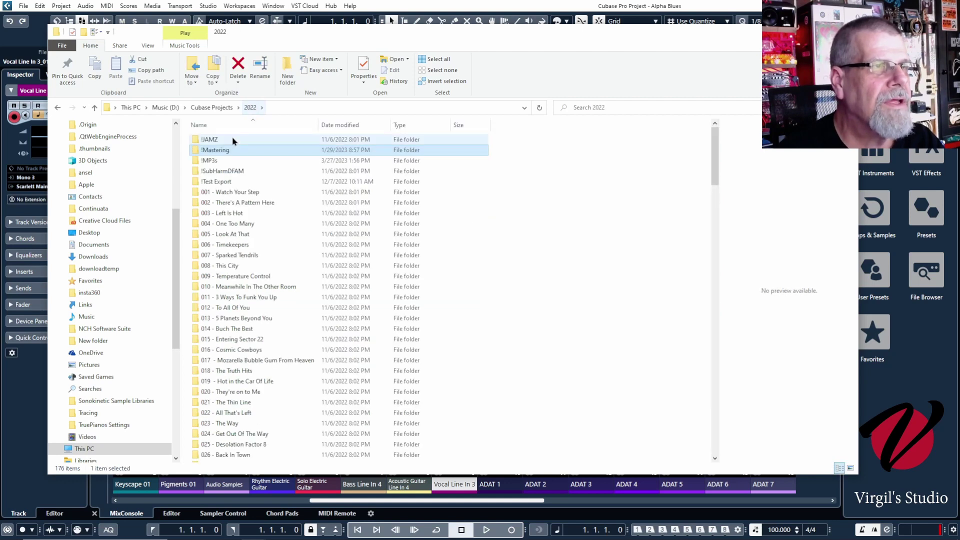
{"action": "double_click", "coordinate": [217, 150]}
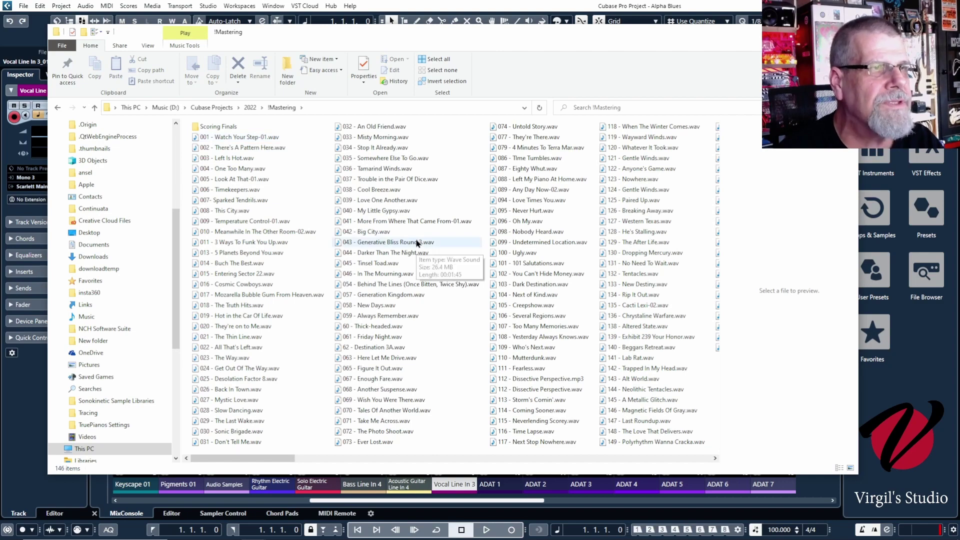
{"action": "scroll", "coordinate": [417, 243], "scroll_direction": "down", "scroll_amount": 3}
{"action": "scroll", "coordinate": [417, 243], "scroll_direction": "up", "scroll_amount": 3}
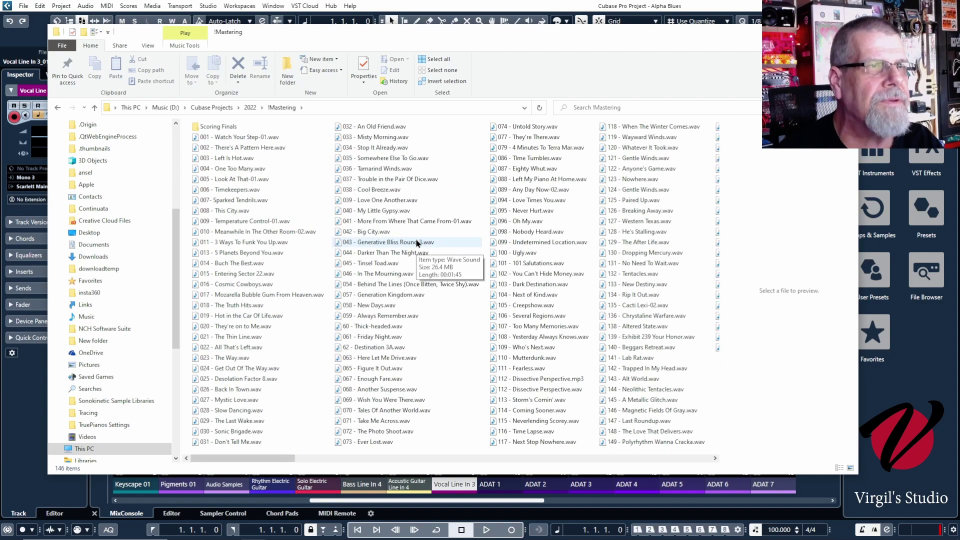
{"action": "left_click", "coordinate": [247, 107]}
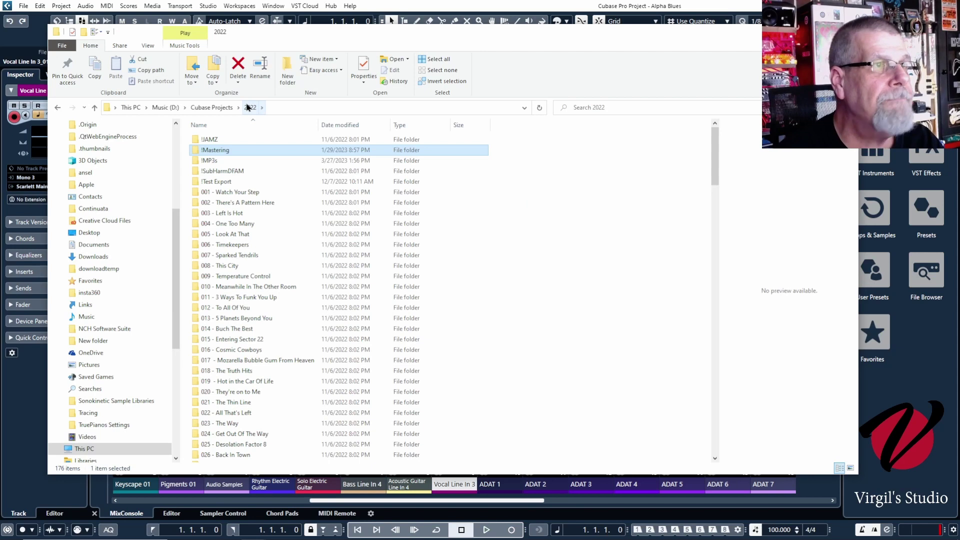
Step: Look through the MP3 files in the 2022 folder's !MP3s subfolder, go back to 2022, and close File Explorer
{"action": "left_click", "coordinate": [210, 161]}
{"action": "double_click", "coordinate": [209, 161]}
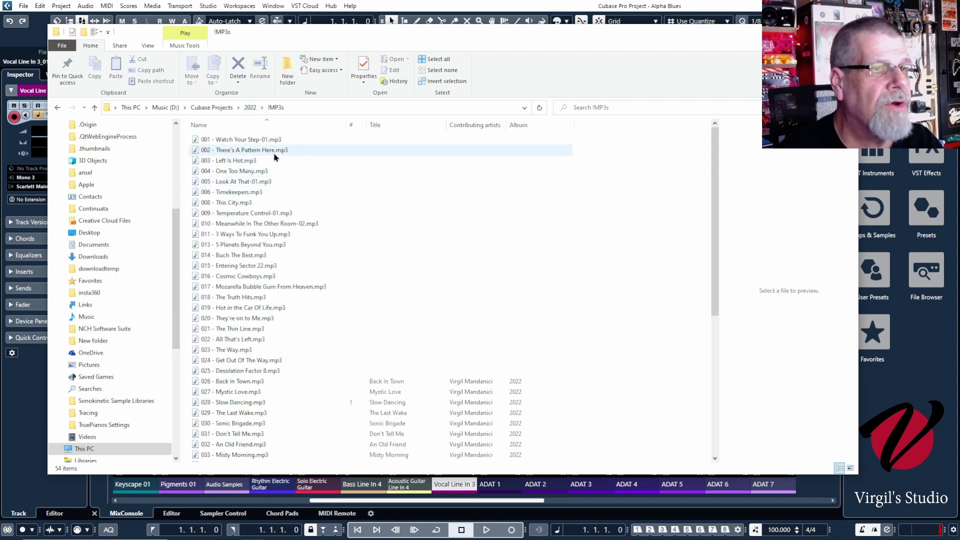
{"action": "scroll", "coordinate": [328, 247], "scroll_direction": "down", "scroll_amount": 8}
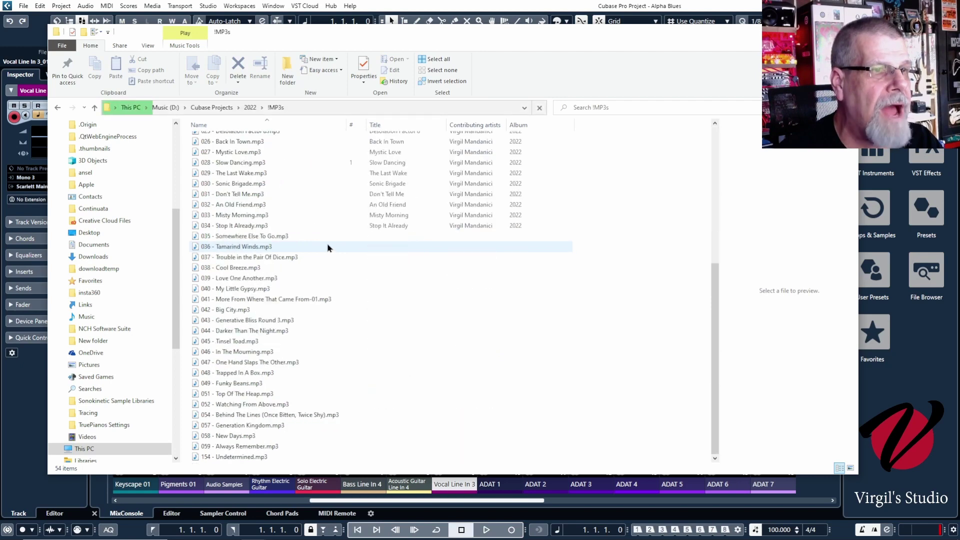
{"action": "scroll", "coordinate": [328, 247], "scroll_direction": "up", "scroll_amount": 8}
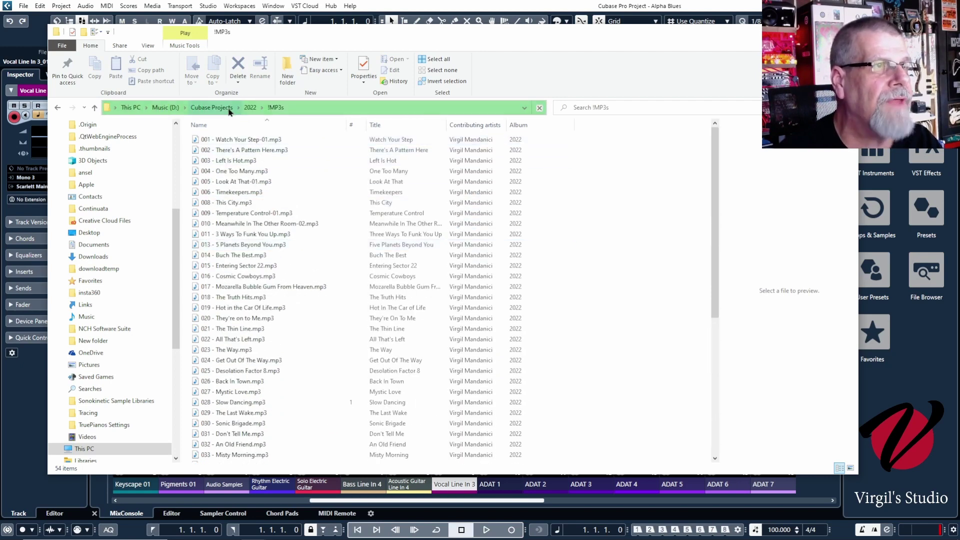
{"action": "left_click", "coordinate": [250, 107]}
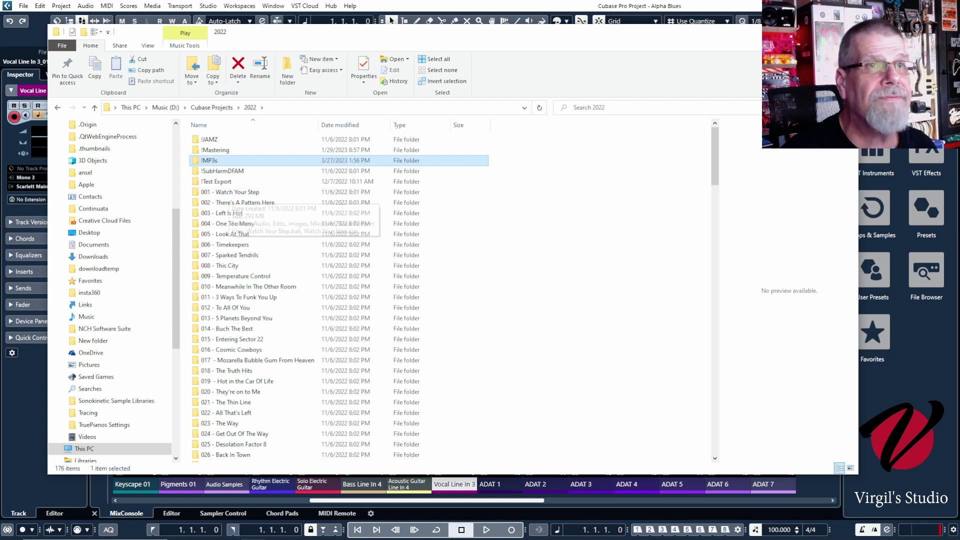
{"action": "key", "text": "alt+F4"}
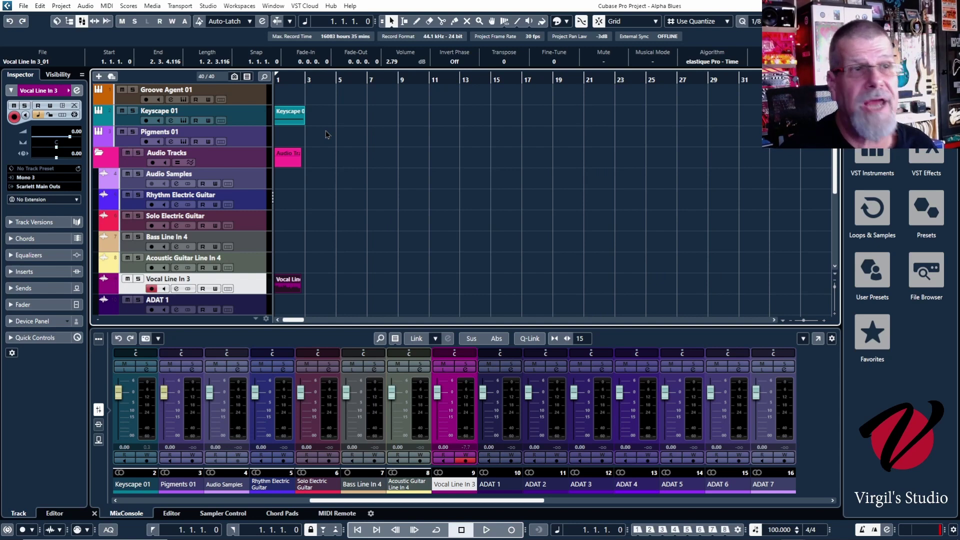
{"action": "left_click", "coordinate": [23, 6]}
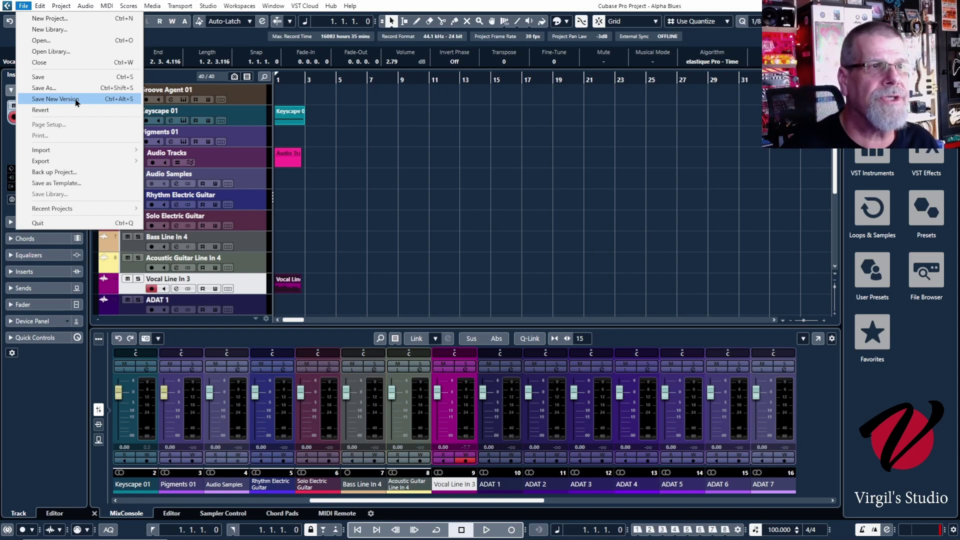
{"action": "left_click", "coordinate": [193, 40]}
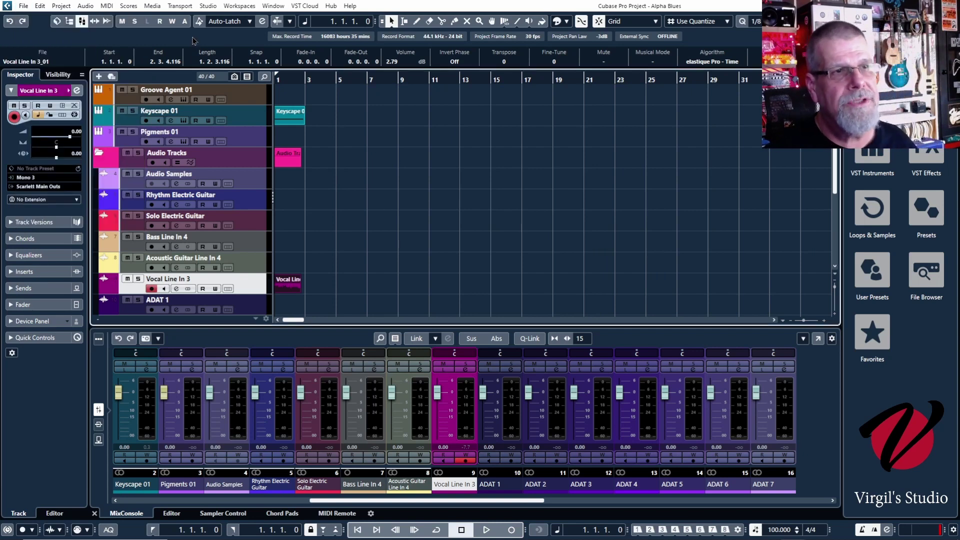